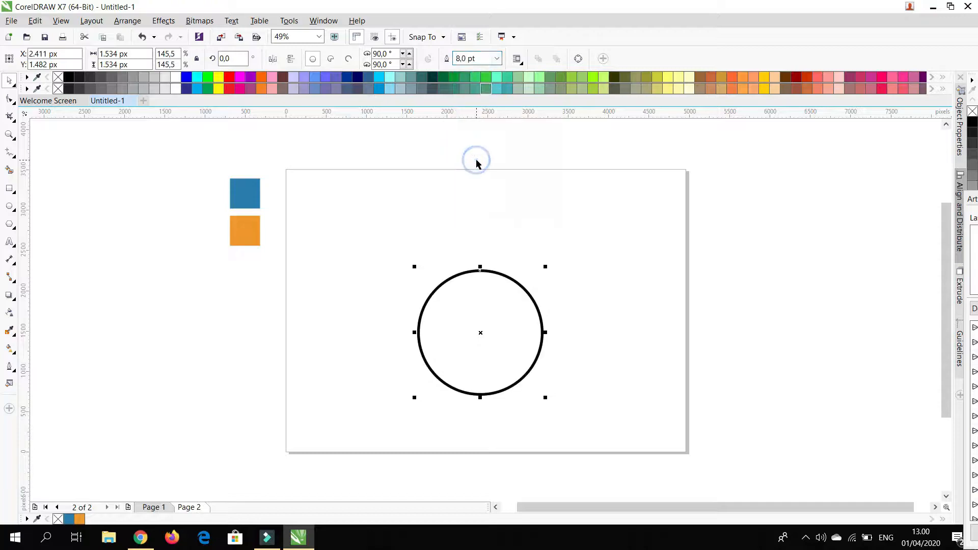
Step: Set the circle's outline width to 24 pt and move the circle slightly upward, closer to the page centre
{"action": "left_click", "coordinate": [497, 59]}
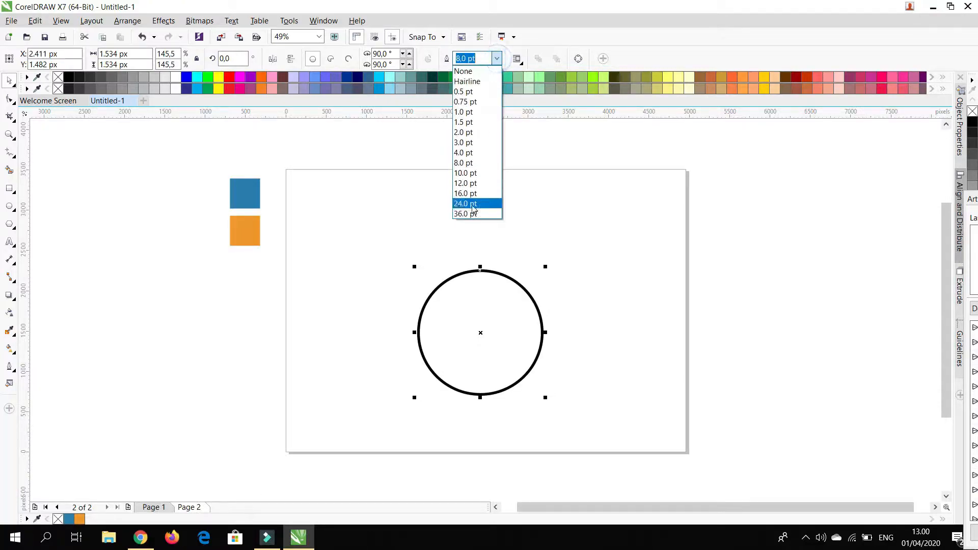
{"action": "left_click", "coordinate": [467, 203]}
{"action": "left_click_drag", "start_coordinate": [502, 324], "coordinate": [482, 293]}
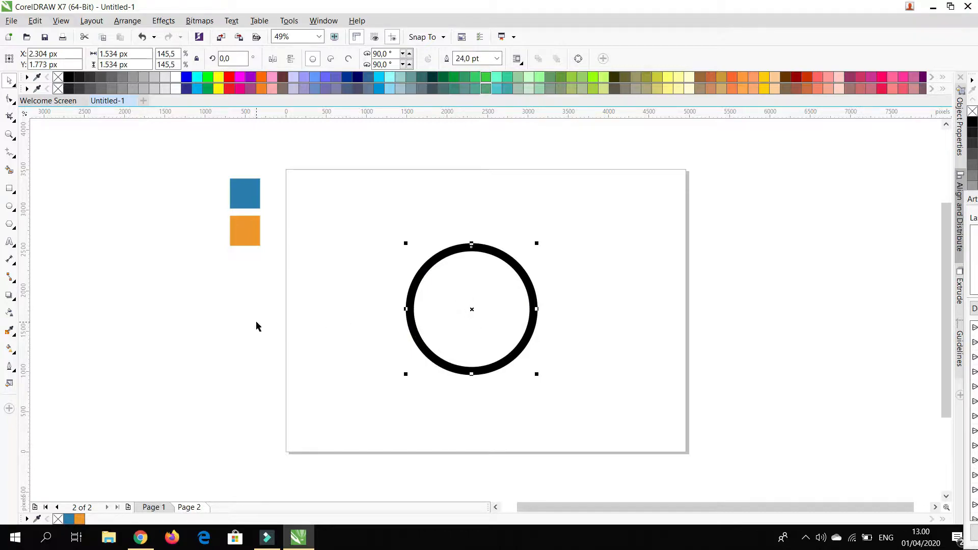
Step: Apply an inside contour to the circle, then try a wider offset and undo that offset change
{"action": "left_click", "coordinate": [9, 300]}
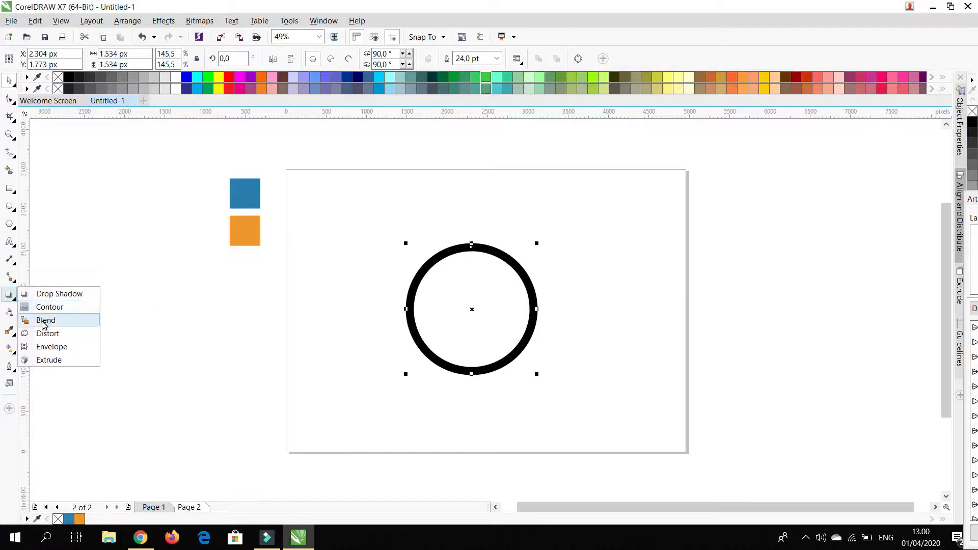
{"action": "left_click", "coordinate": [45, 312]}
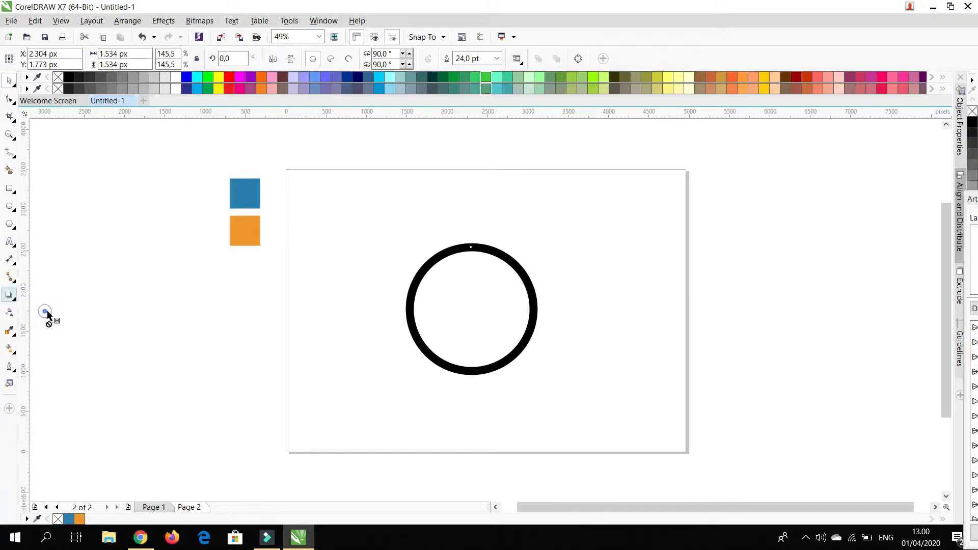
{"action": "left_click", "coordinate": [289, 60]}
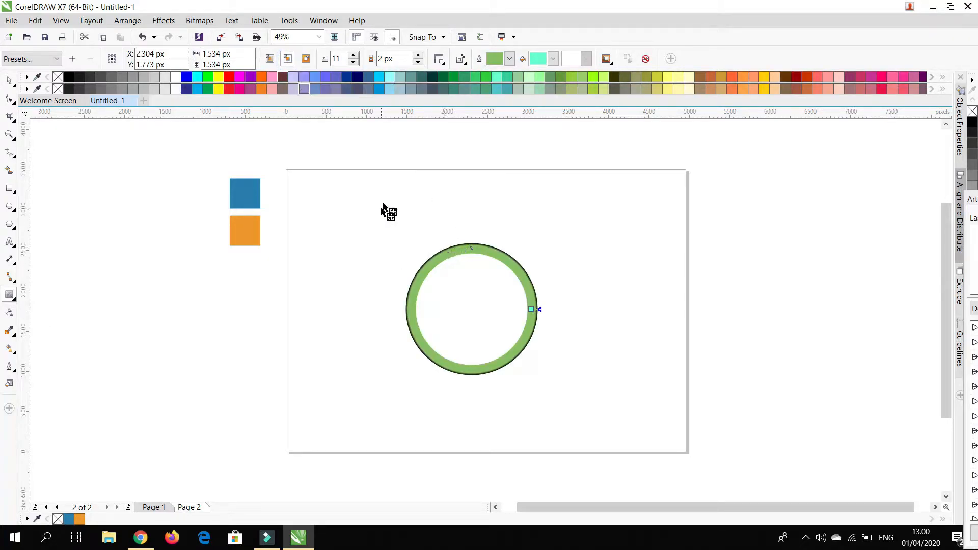
{"action": "left_click_drag", "start_coordinate": [530, 308], "coordinate": [500, 315]}
{"action": "key", "text": "ctrl+z"}
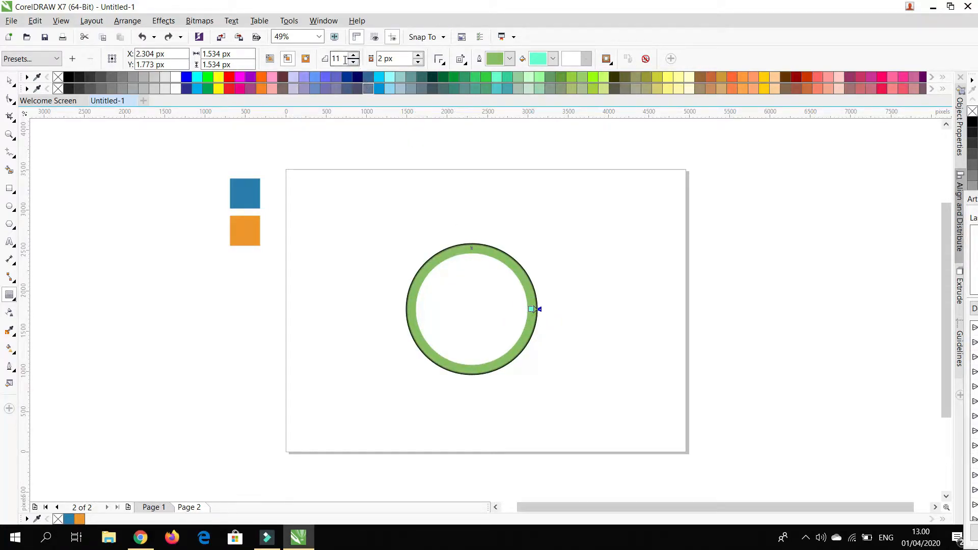
Step: Reduce the contour to 1 step and offset it about 202 px inward from the black circle
{"action": "double_click", "coordinate": [344, 59]}
{"action": "type", "text": "1"}
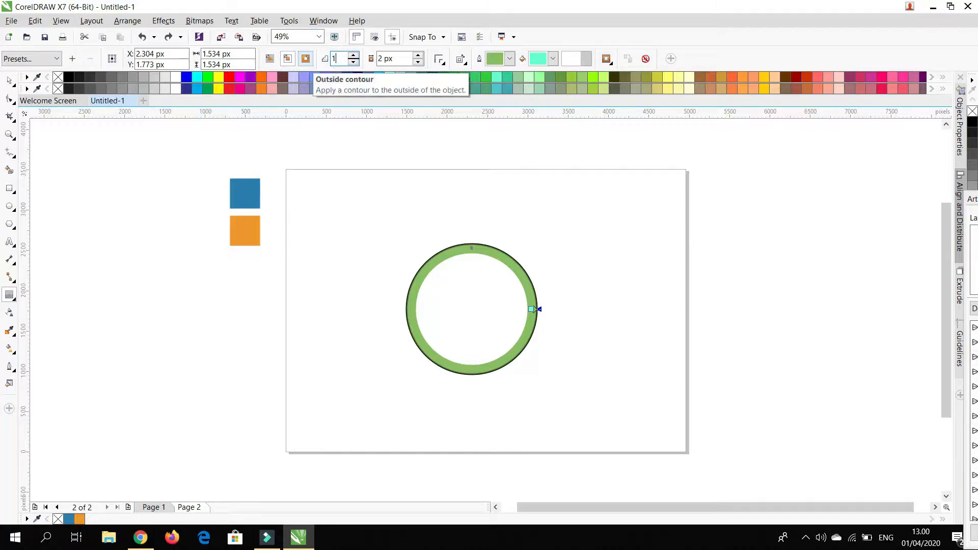
{"action": "key", "text": "Return"}
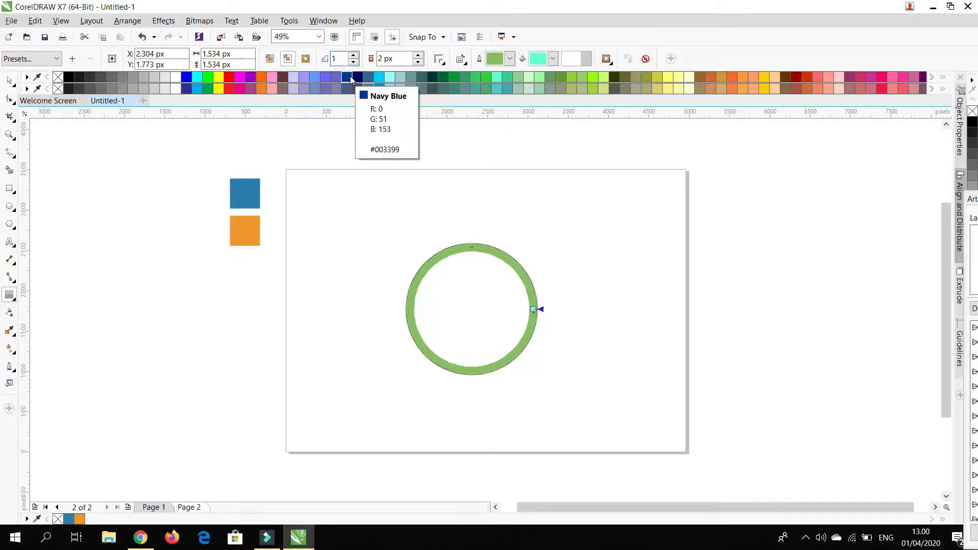
{"action": "left_click_drag", "start_coordinate": [533, 309], "coordinate": [516, 311]}
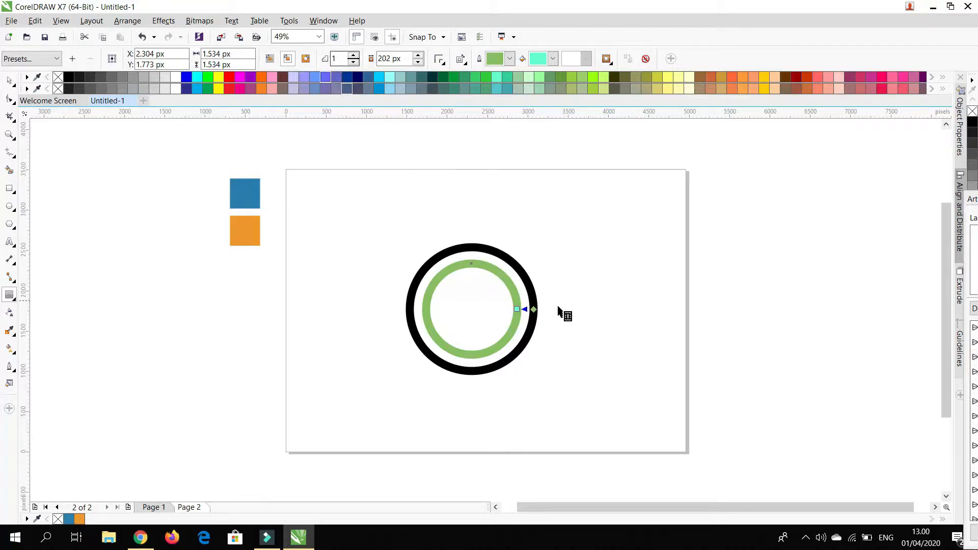
{"action": "left_click_drag", "start_coordinate": [517, 311], "coordinate": [521, 310]}
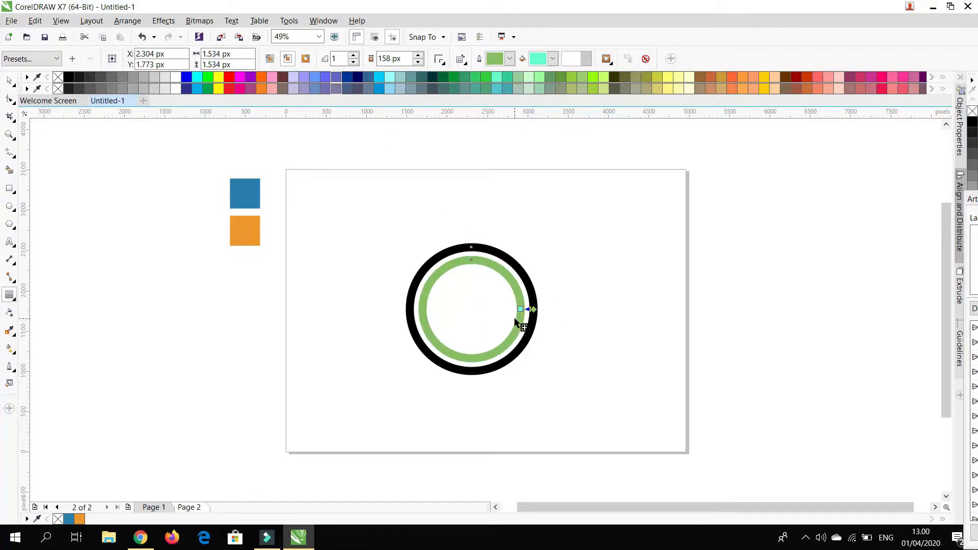
{"action": "key", "text": "ctrl+z"}
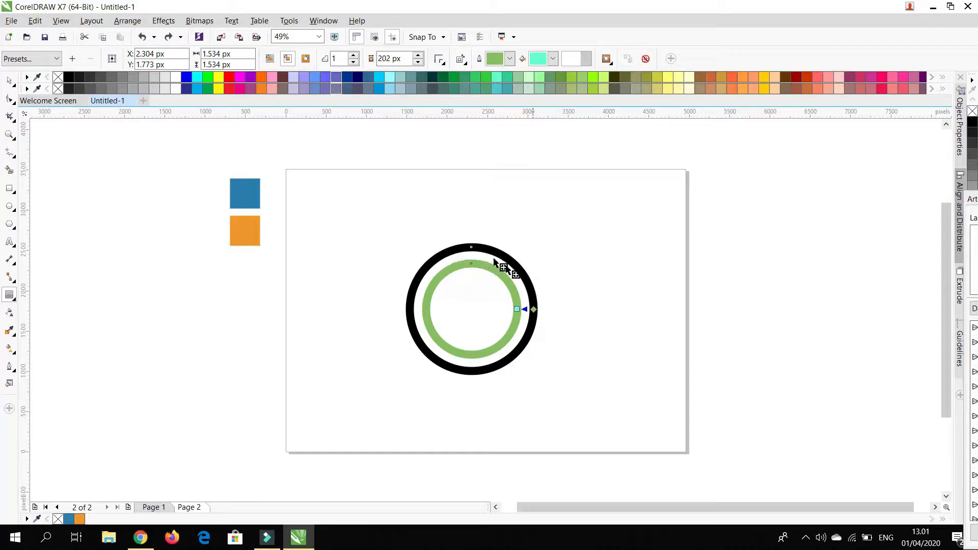
Step: Break the contour group apart so the green inner ring is a separate object from the black circle
{"action": "left_click", "coordinate": [10, 80]}
{"action": "left_click", "coordinate": [460, 200]}
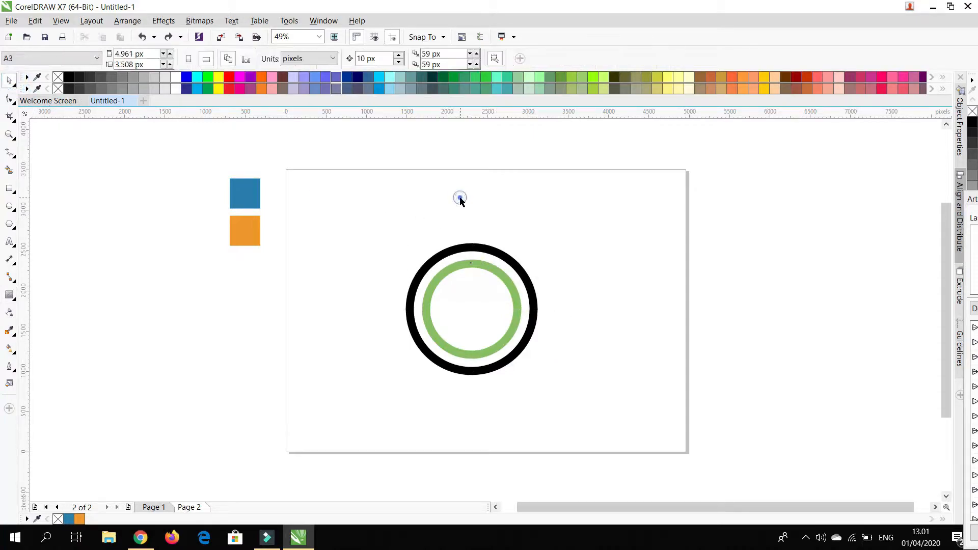
{"action": "left_click", "coordinate": [508, 288]}
{"action": "right_click", "coordinate": [507, 288]}
{"action": "key", "text": "Escape"}
{"action": "left_click", "coordinate": [581, 276]}
{"action": "left_click", "coordinate": [477, 276]}
{"action": "left_click", "coordinate": [350, 255]}
Step: Draw a vertical line about 739 px long with a 24 pt outline and place it beside the black circle
{"action": "left_click", "coordinate": [10, 152]}
{"action": "left_click", "coordinate": [370, 226]}
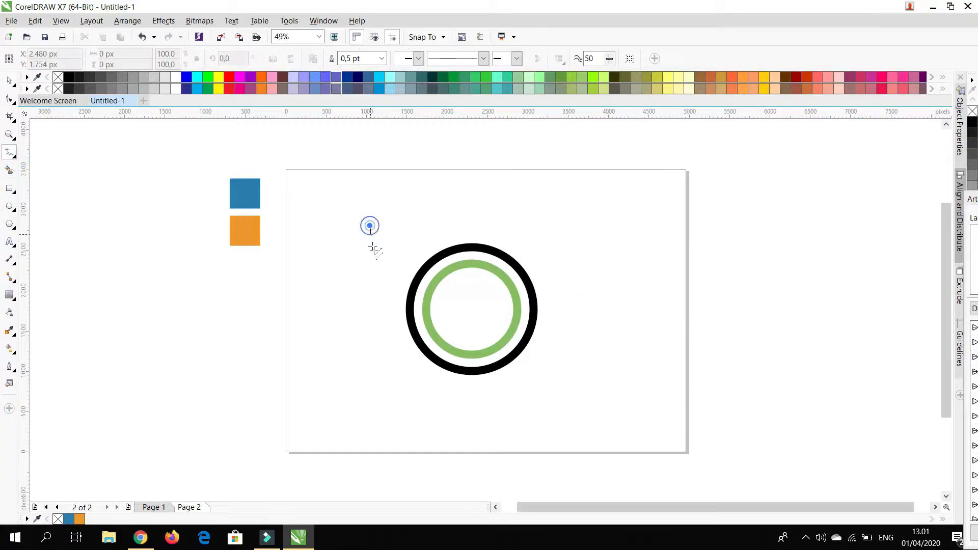
{"action": "left_click", "coordinate": [370, 286]}
{"action": "key", "text": "space"}
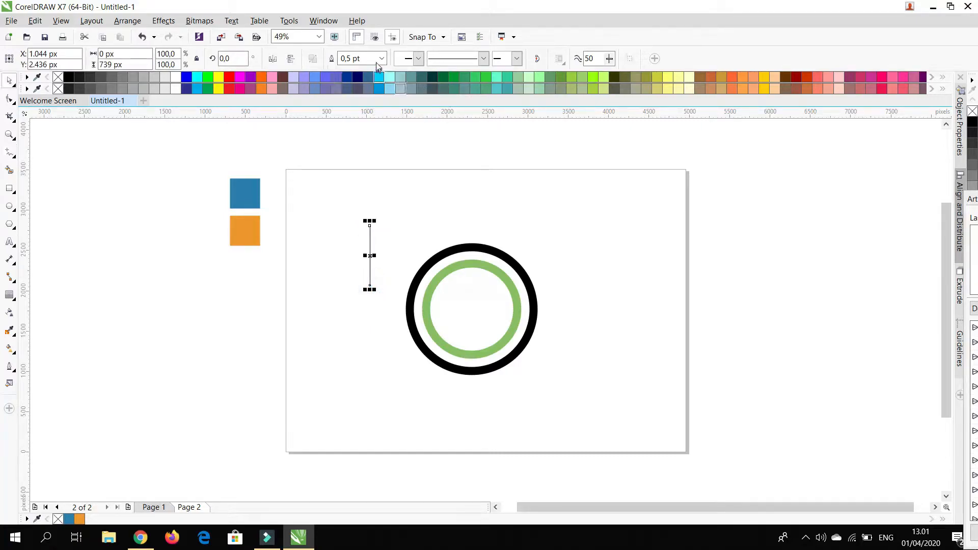
{"action": "left_click", "coordinate": [381, 59]}
{"action": "left_click", "coordinate": [351, 204]}
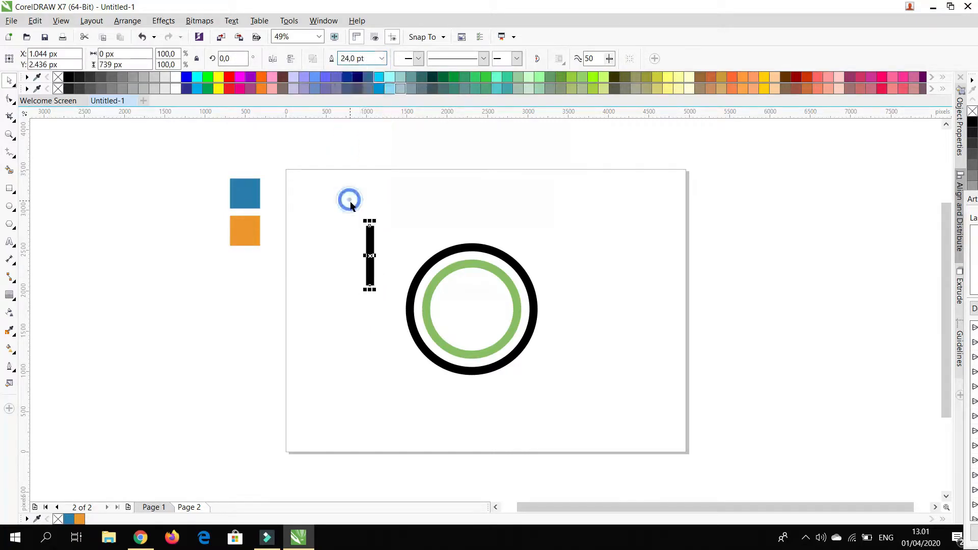
{"action": "left_click_drag", "start_coordinate": [370, 249], "coordinate": [377, 312]}
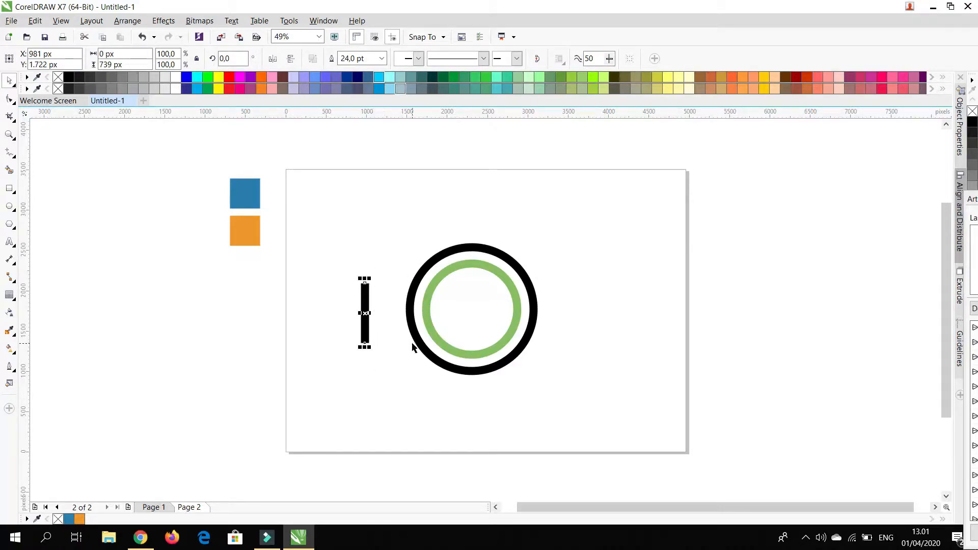
Step: Give the vertical line round corners and round line caps
{"action": "left_click", "coordinate": [568, 243]}
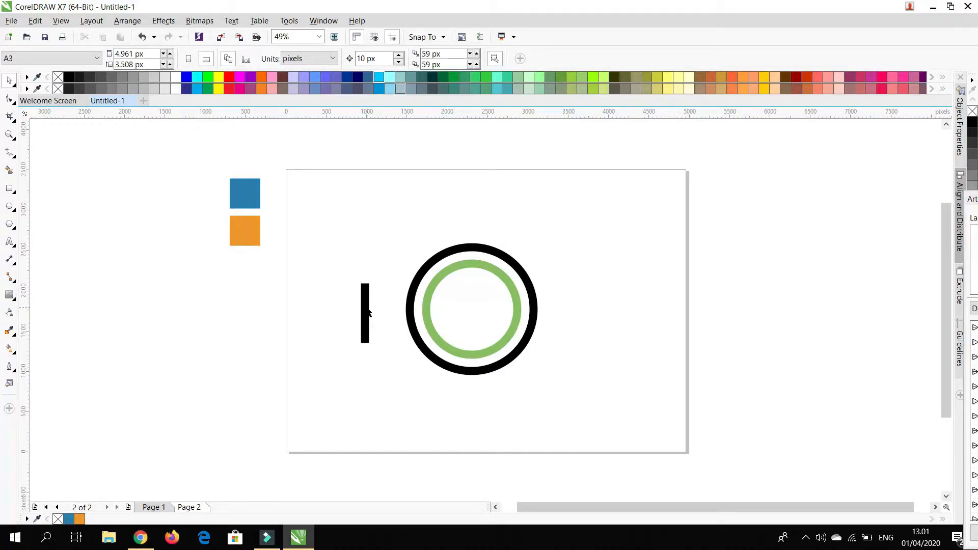
{"action": "left_click_drag", "start_coordinate": [334, 271], "coordinate": [393, 391]}
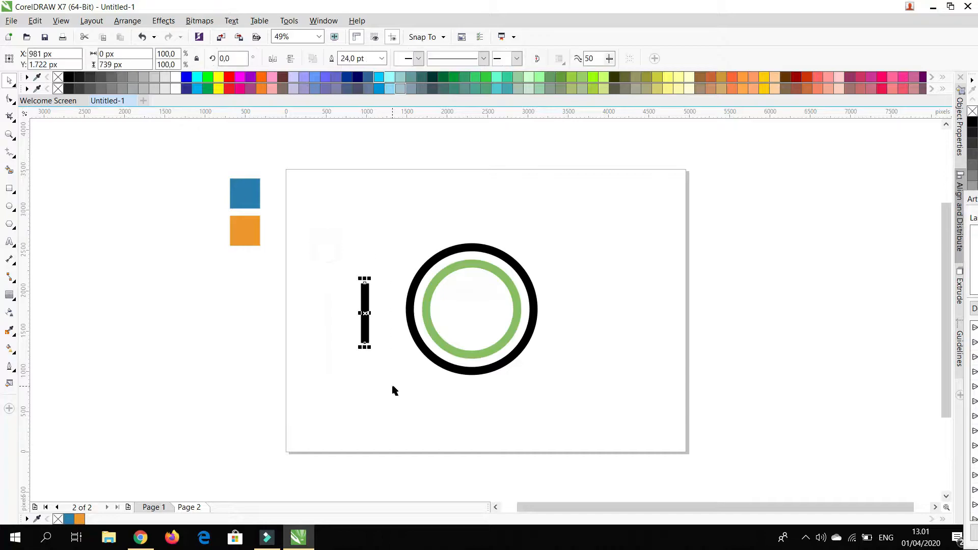
{"action": "left_click", "coordinate": [960, 123]}
{"action": "left_click", "coordinate": [917, 203]}
{"action": "left_click", "coordinate": [424, 179]}
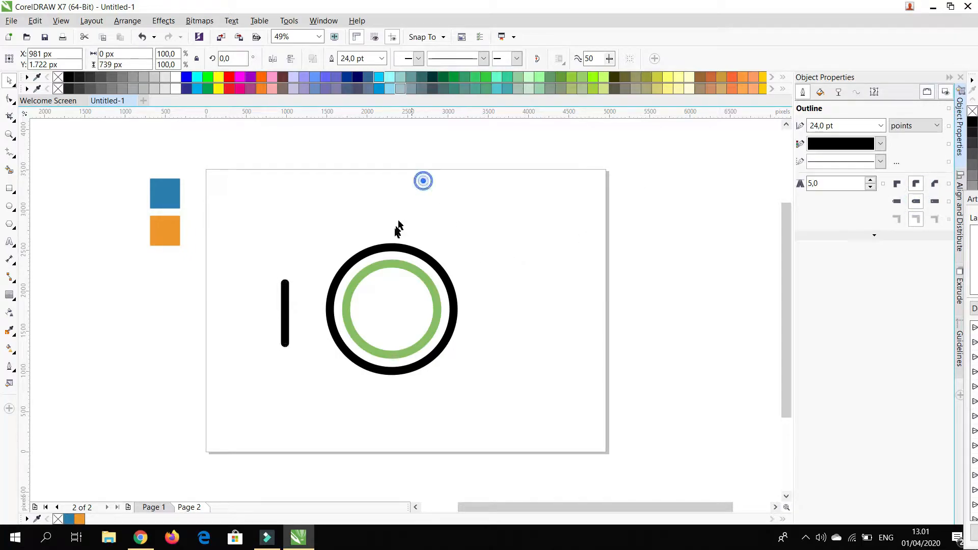
Step: Apply round corners and round line caps to the outlines of the black circle and the green ring
{"action": "left_click", "coordinate": [372, 255]}
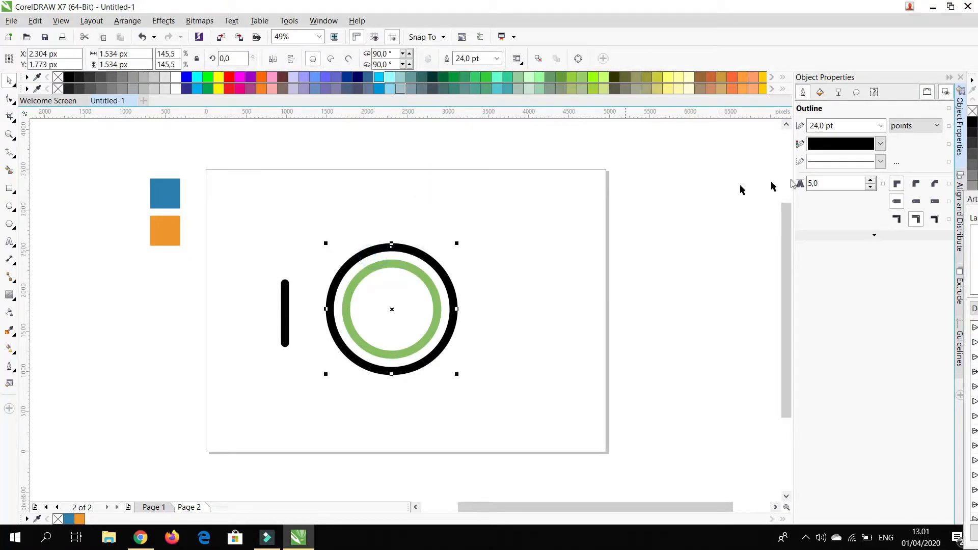
{"action": "left_click", "coordinate": [561, 258]}
{"action": "left_click", "coordinate": [400, 298]}
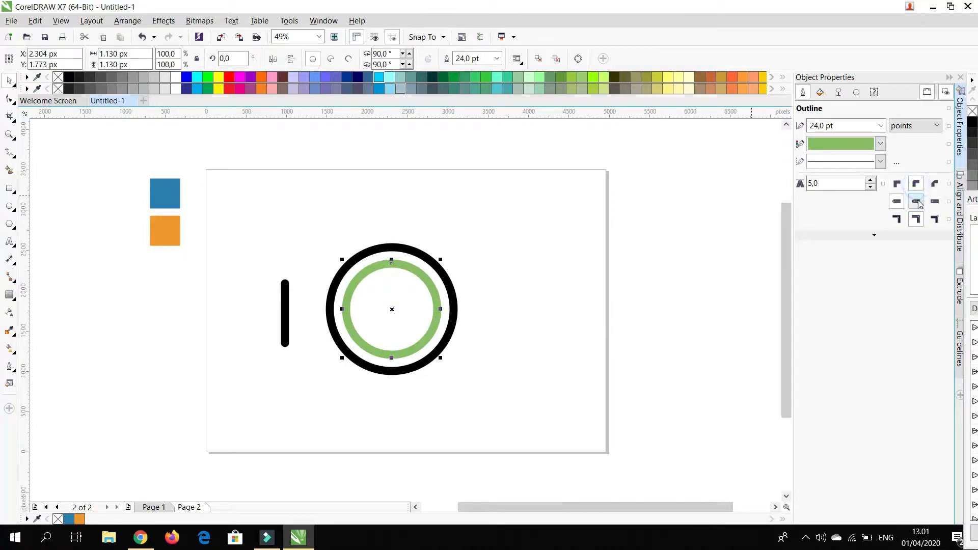
{"action": "left_click", "coordinate": [595, 236]}
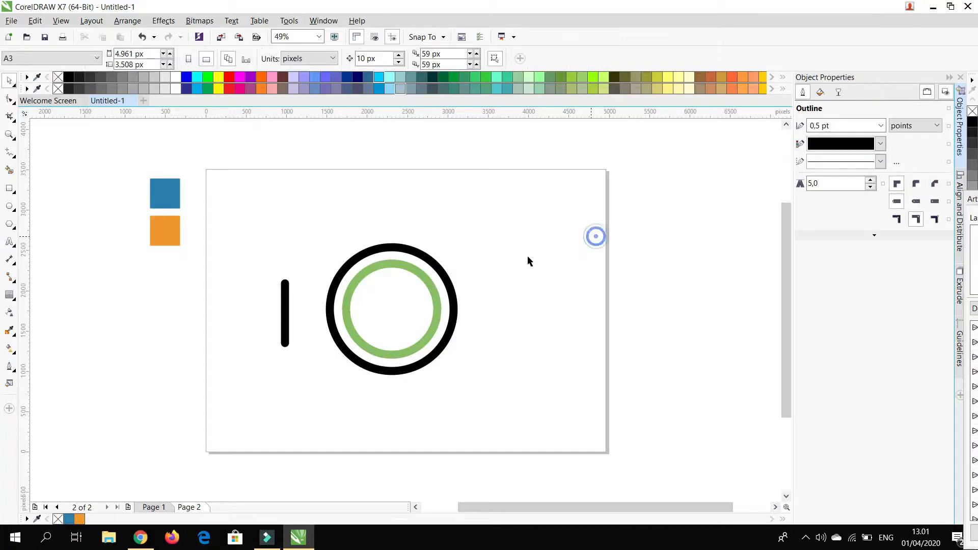
Step: Move the vertical line inside the green ring and align it to the ring's centre horizontally and vertically
{"action": "left_click", "coordinate": [284, 307]}
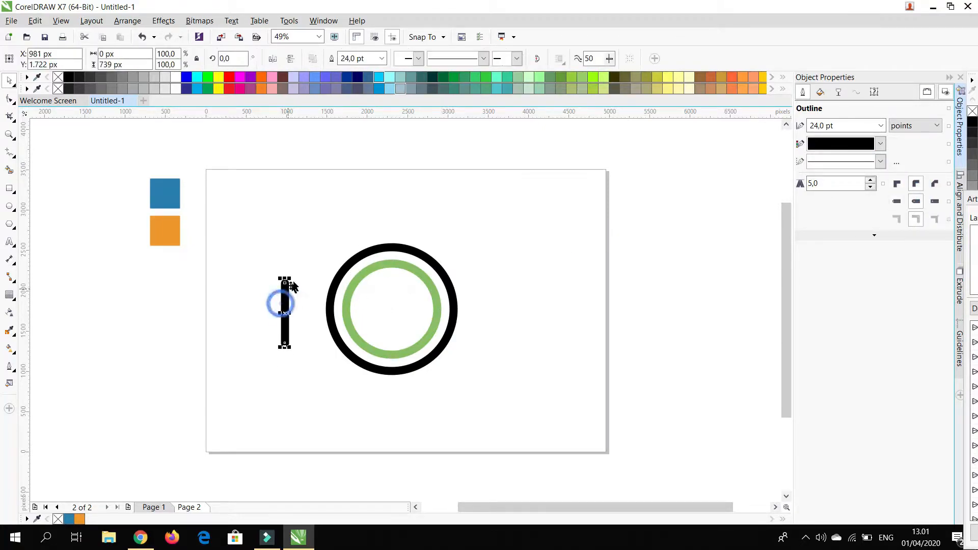
{"action": "left_click_drag", "start_coordinate": [285, 296], "coordinate": [397, 293]}
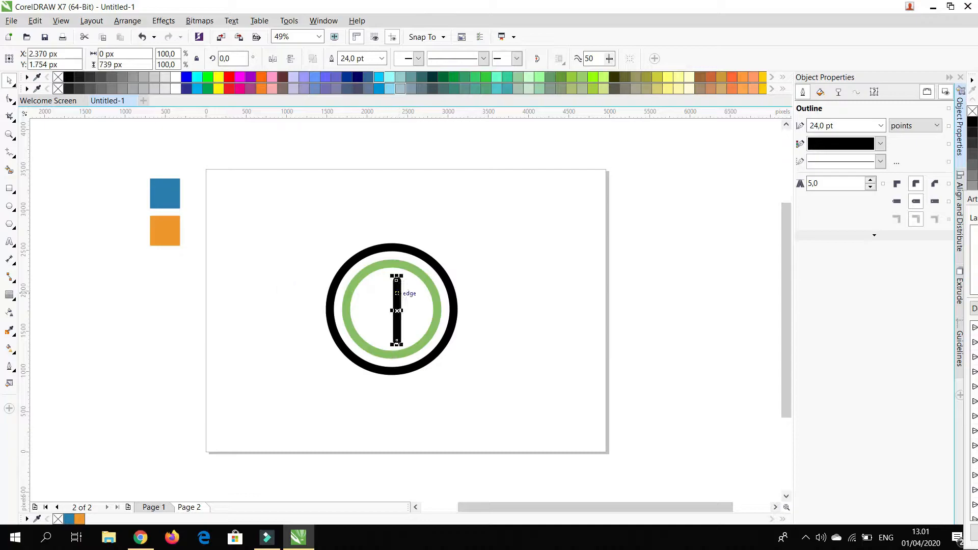
{"action": "left_click", "coordinate": [364, 277], "text": "shift"}
{"action": "key", "text": "c"}
{"action": "key", "text": "e"}
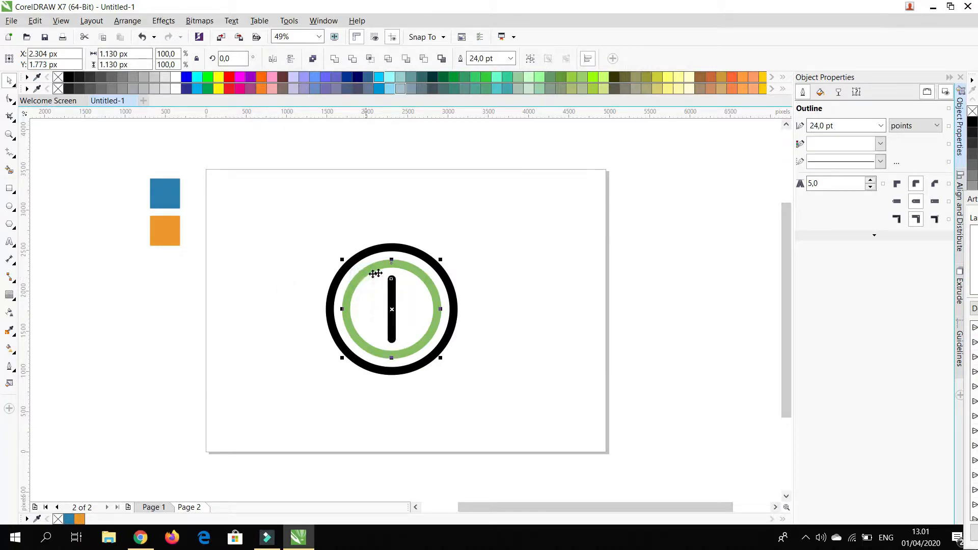
{"action": "left_click", "coordinate": [501, 249]}
Step: Shorten the vertical line from its upper end to about 565 px and vertically centre it in the green ring
{"action": "left_click", "coordinate": [393, 290]}
{"action": "scroll", "coordinate": [387, 303], "scroll_direction": "up", "scroll_amount": 3}
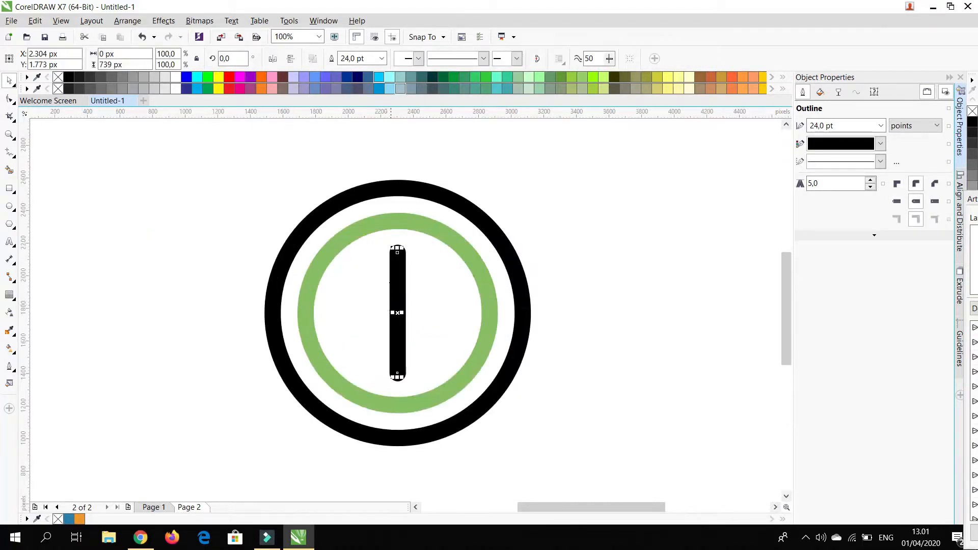
{"action": "scroll", "coordinate": [398, 267], "scroll_direction": "up", "scroll_amount": 3}
{"action": "key", "text": "F10"}
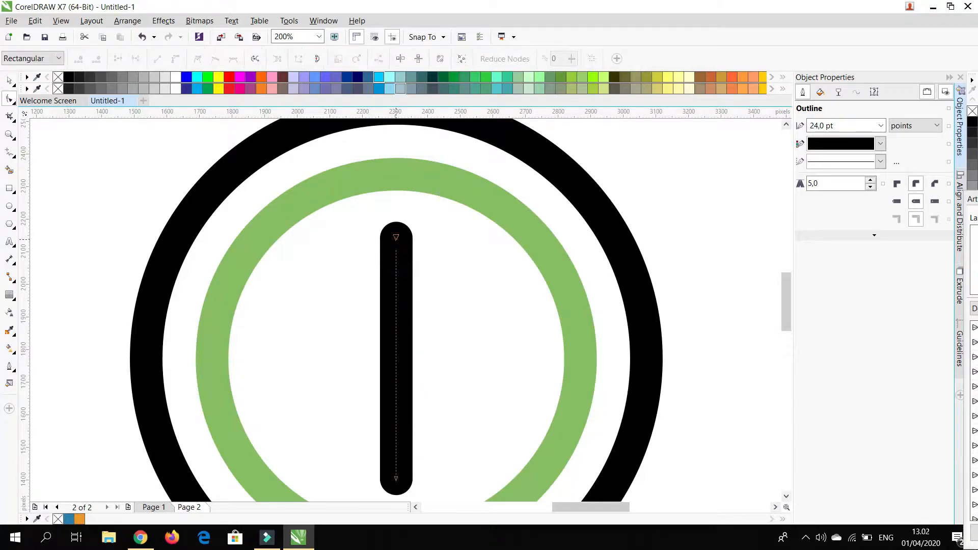
{"action": "key", "text": "space"}
{"action": "scroll", "coordinate": [428, 286], "scroll_direction": "down", "scroll_amount": 3}
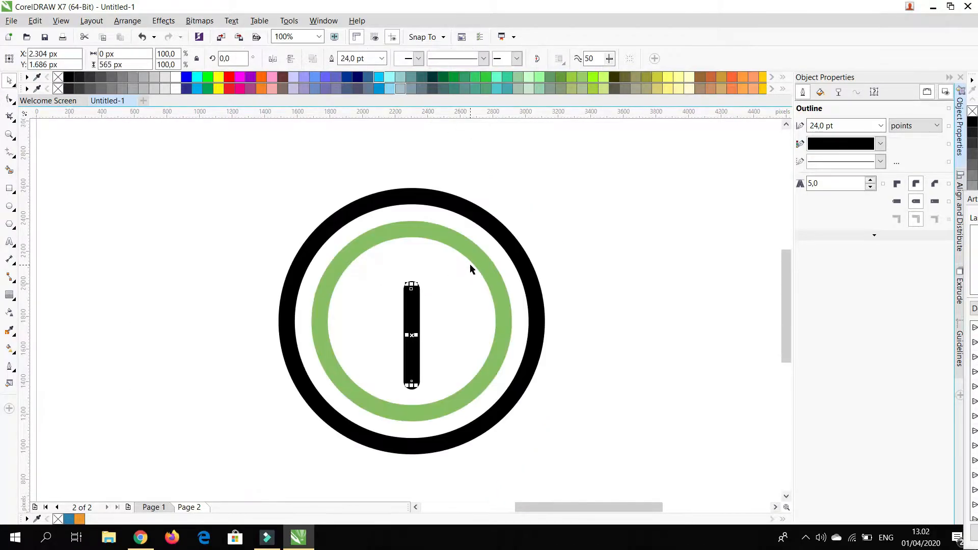
{"action": "left_click", "coordinate": [471, 264]}
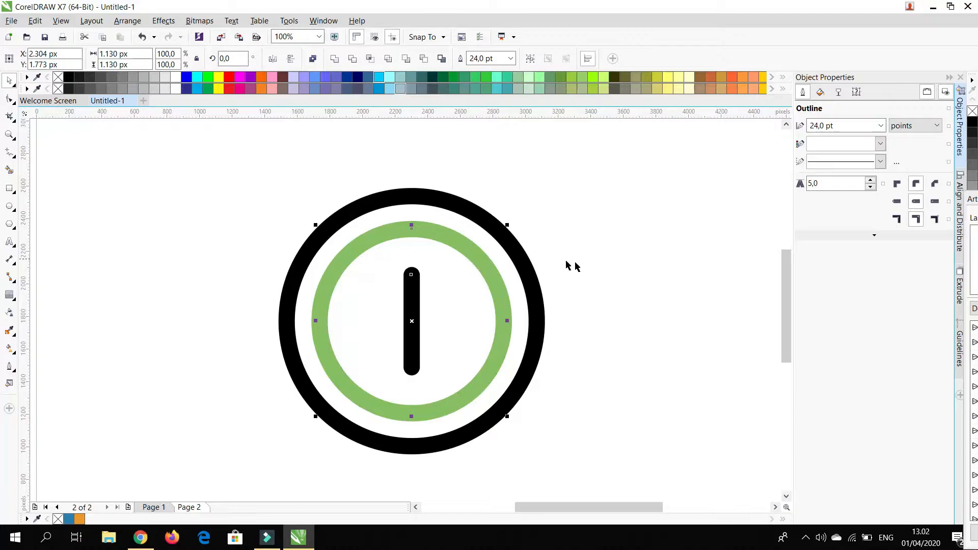
{"action": "left_click", "coordinate": [612, 266]}
Step: Shorten the vertical line further by lowering its upper node and realign it to the green ring's vertical centre
{"action": "left_click", "coordinate": [411, 306]}
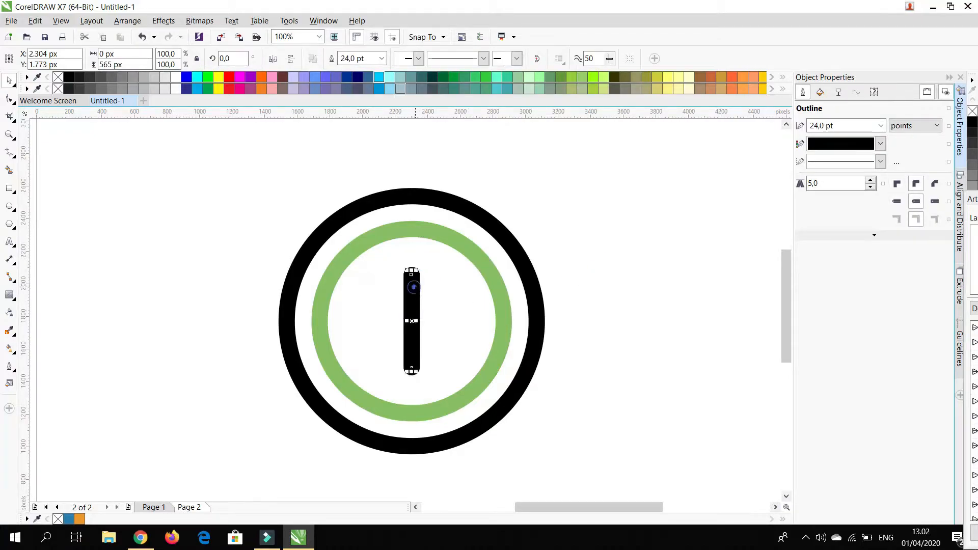
{"action": "key", "text": "F10"}
{"action": "scroll", "coordinate": [411, 285], "scroll_direction": "up", "scroll_amount": 1}
{"action": "left_click", "coordinate": [413, 278]}
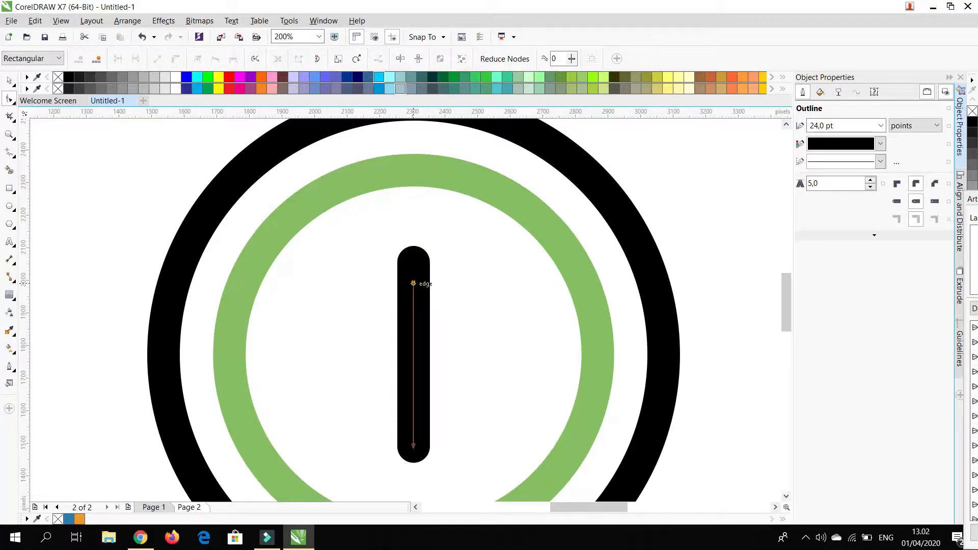
{"action": "key", "text": "space"}
{"action": "scroll", "coordinate": [415, 285], "scroll_direction": "down", "scroll_amount": 1}
{"action": "left_click", "coordinate": [469, 240], "text": "shift"}
{"action": "key", "text": "e"}
{"action": "left_click", "coordinate": [631, 236]}
Step: Make a copy of the vertical line rotated 90 degrees about its centre to form a plus sign
{"action": "left_click", "coordinate": [423, 301]}
{"action": "left_click", "coordinate": [426, 284]}
{"action": "left_click_drag", "start_coordinate": [427, 276], "coordinate": [452, 321]}
{"action": "left_click", "coordinate": [468, 300]}
{"action": "scroll", "coordinate": [468, 299], "scroll_direction": "down", "scroll_amount": 2}
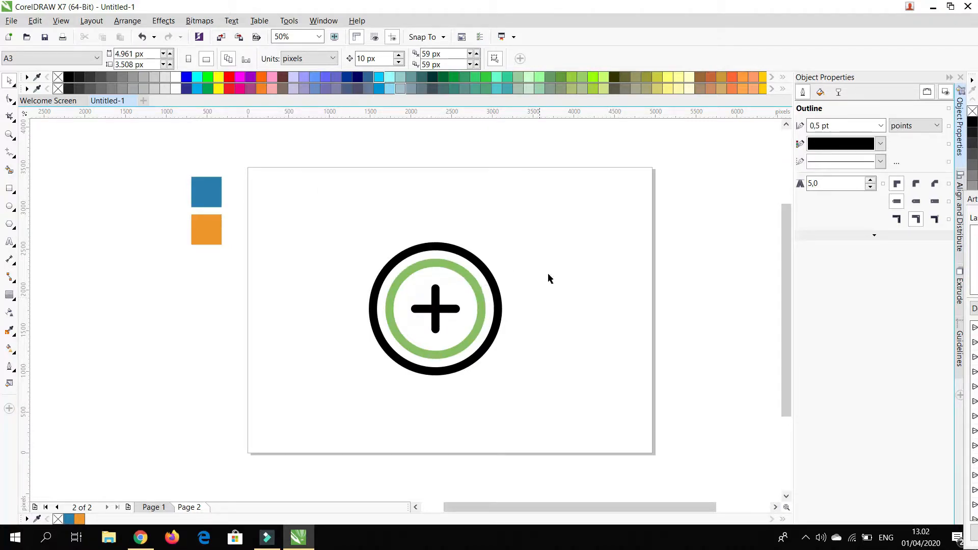
{"action": "left_click", "coordinate": [462, 263]}
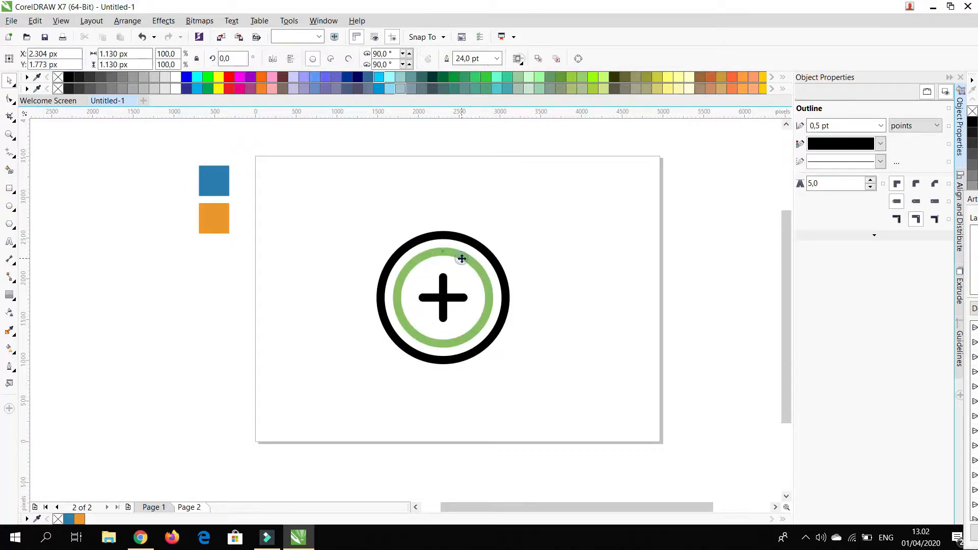
{"action": "left_click_drag", "start_coordinate": [334, 203], "coordinate": [564, 402]}
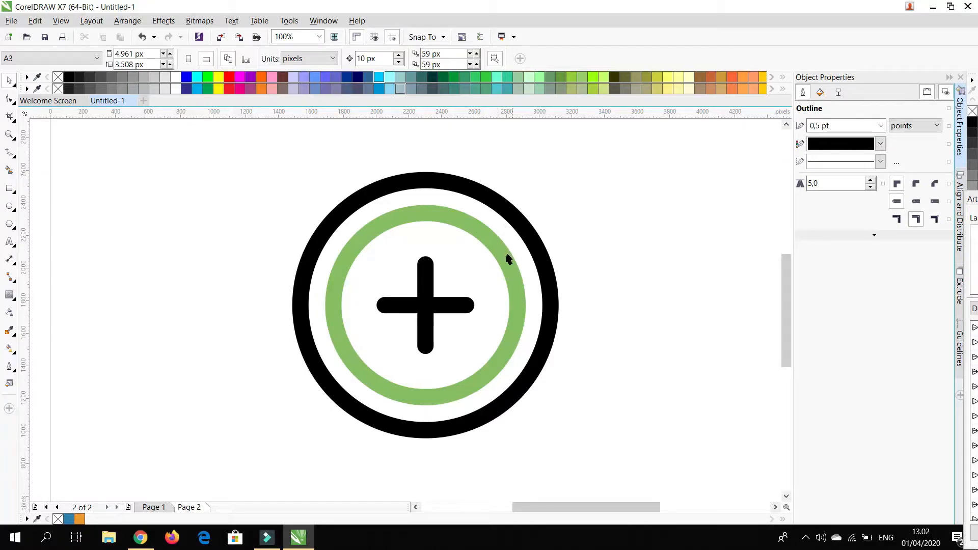
{"action": "scroll", "coordinate": [445, 239], "scroll_direction": "down", "scroll_amount": 1}
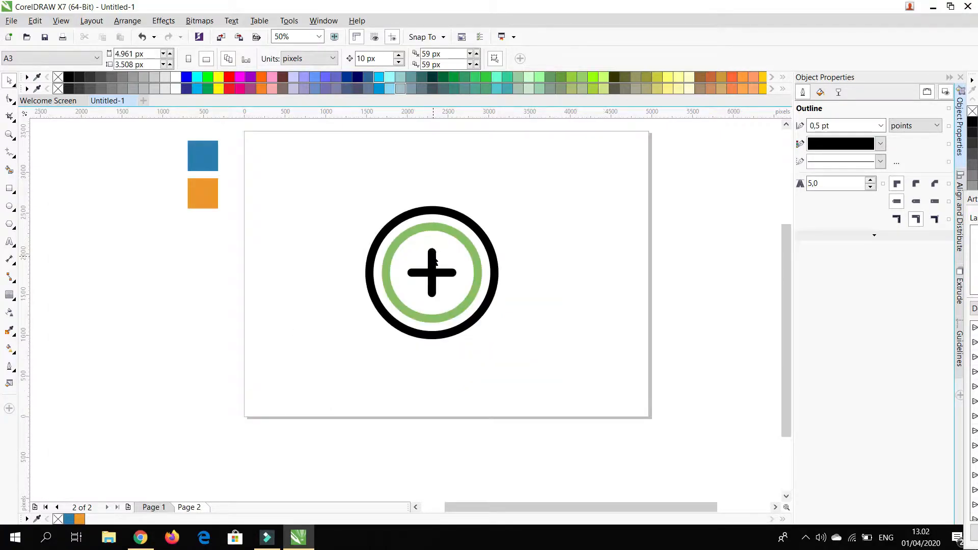
Step: Place a vertical and a horizontal guideline crossing at the centre of the plus sign
{"action": "left_click_drag", "start_coordinate": [440, 272], "coordinate": [432, 277]}
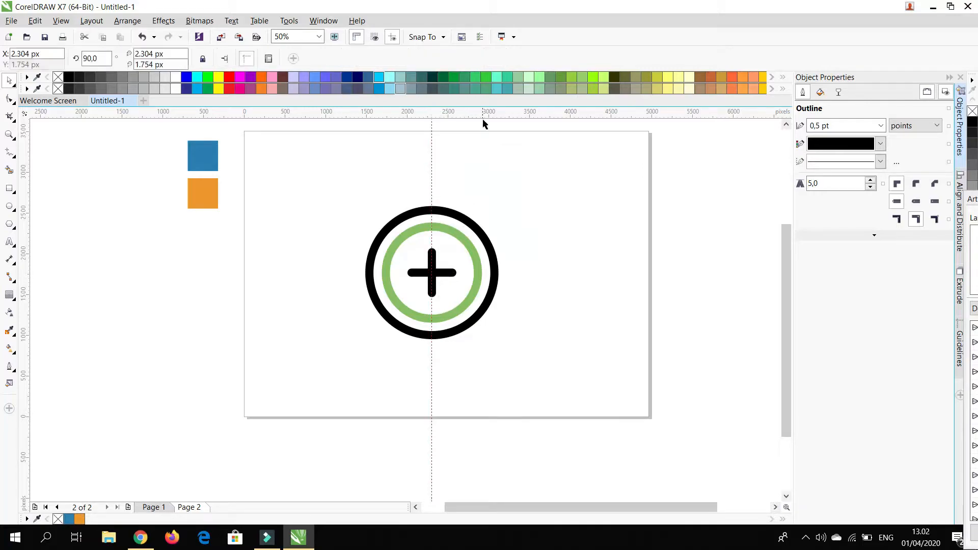
{"action": "left_click_drag", "start_coordinate": [491, 111], "coordinate": [443, 275]}
{"action": "left_click", "coordinate": [537, 201]}
{"action": "scroll", "coordinate": [434, 266], "scroll_direction": "up", "scroll_amount": 1}
{"action": "scroll", "coordinate": [434, 269], "scroll_direction": "down", "scroll_amount": 1}
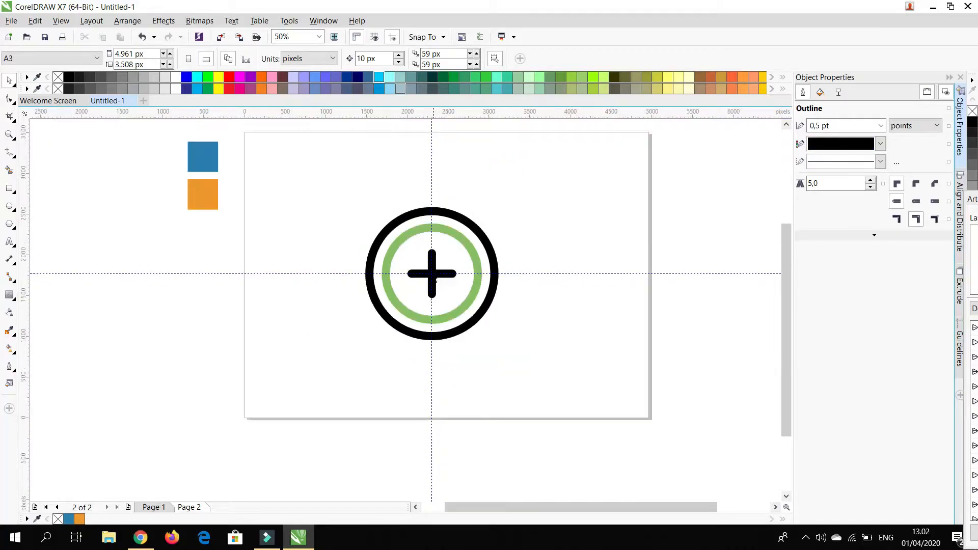
Step: Convert the outer black ring to curves and break the curve at its top node
{"action": "scroll", "coordinate": [435, 220], "scroll_direction": "up", "scroll_amount": 1}
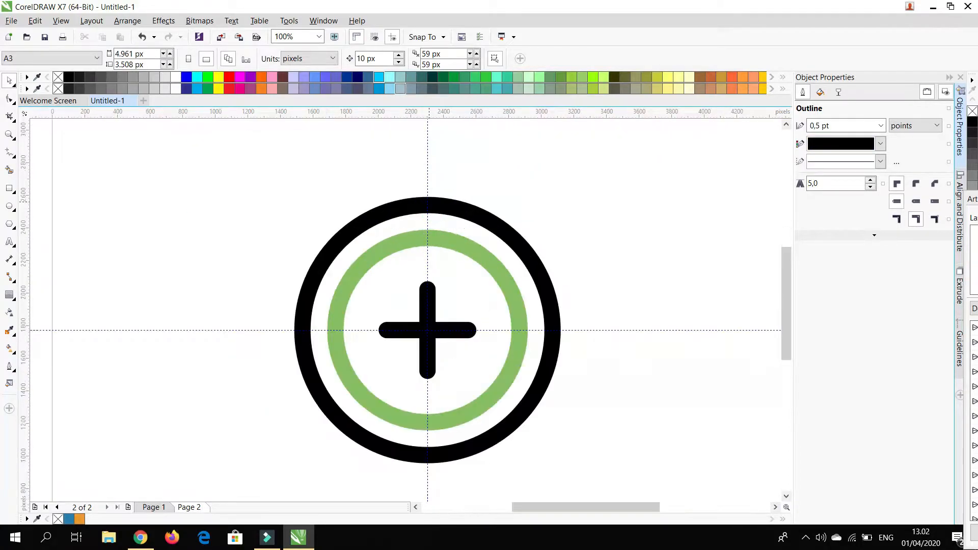
{"action": "left_click", "coordinate": [432, 209]}
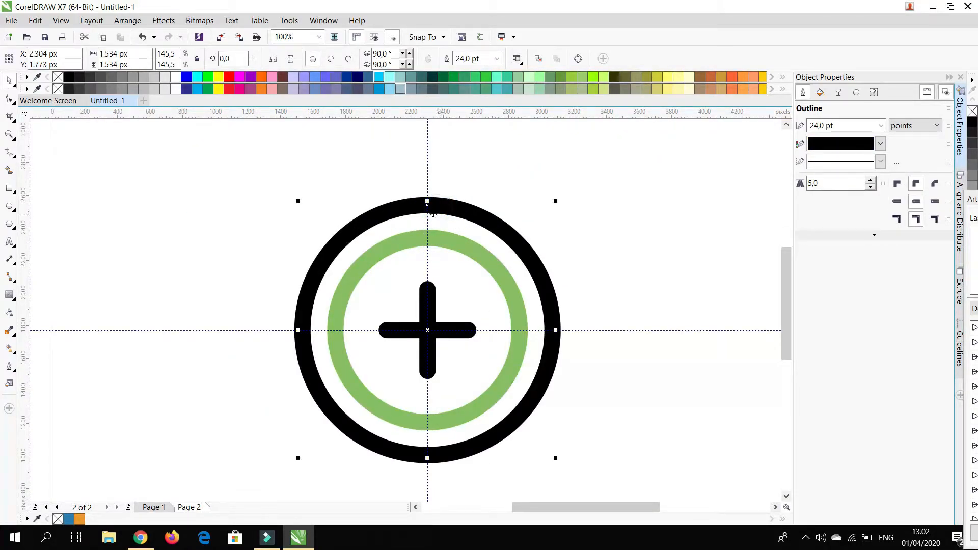
{"action": "left_click", "coordinate": [127, 20]}
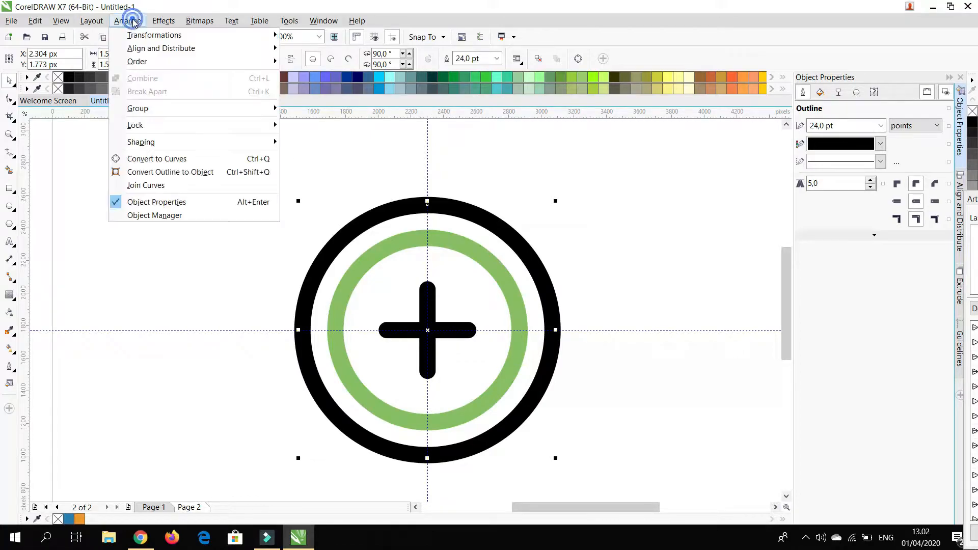
{"action": "left_click", "coordinate": [168, 159]}
{"action": "double_click", "coordinate": [485, 219]}
{"action": "left_click", "coordinate": [427, 206]}
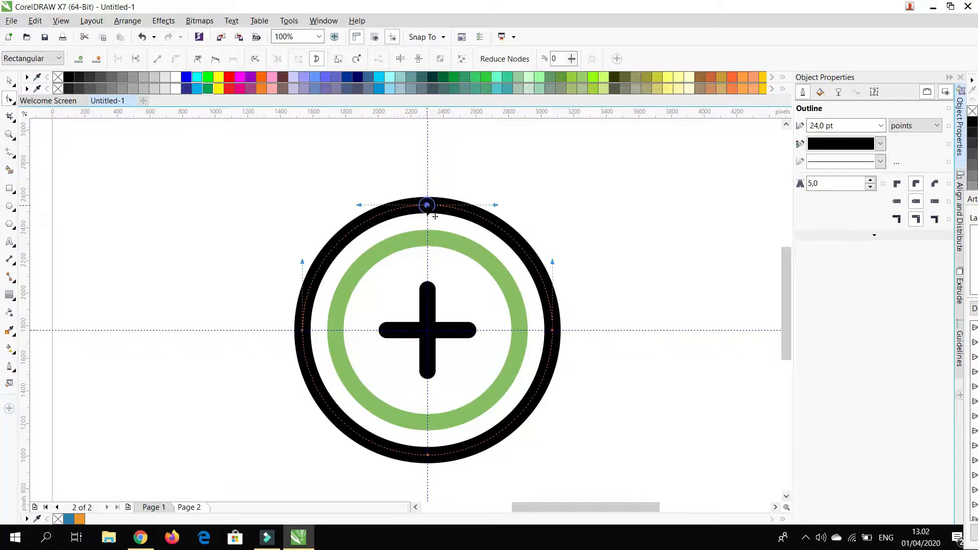
{"action": "left_click", "coordinate": [135, 60]}
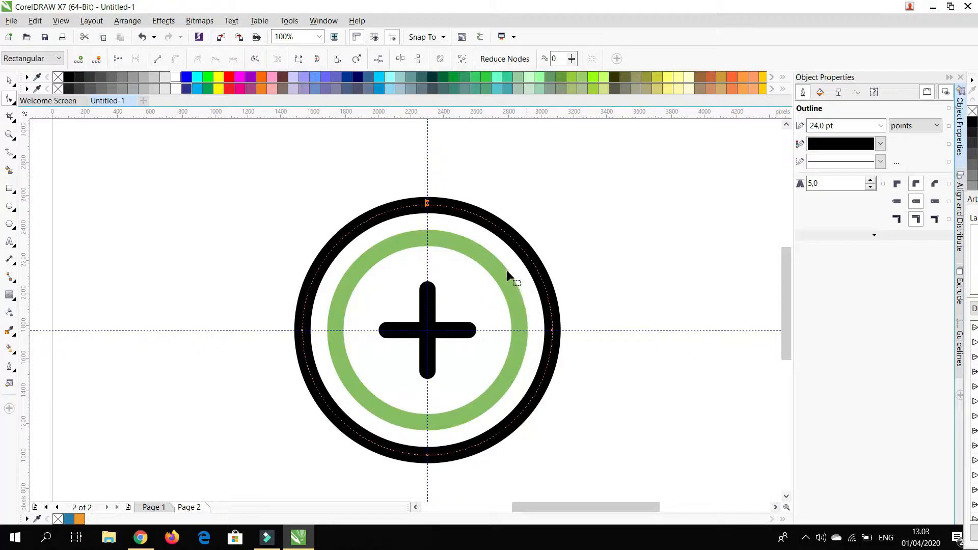
Step: Try to select the top node of the green ring for breaking
{"action": "left_click", "coordinate": [431, 240]}
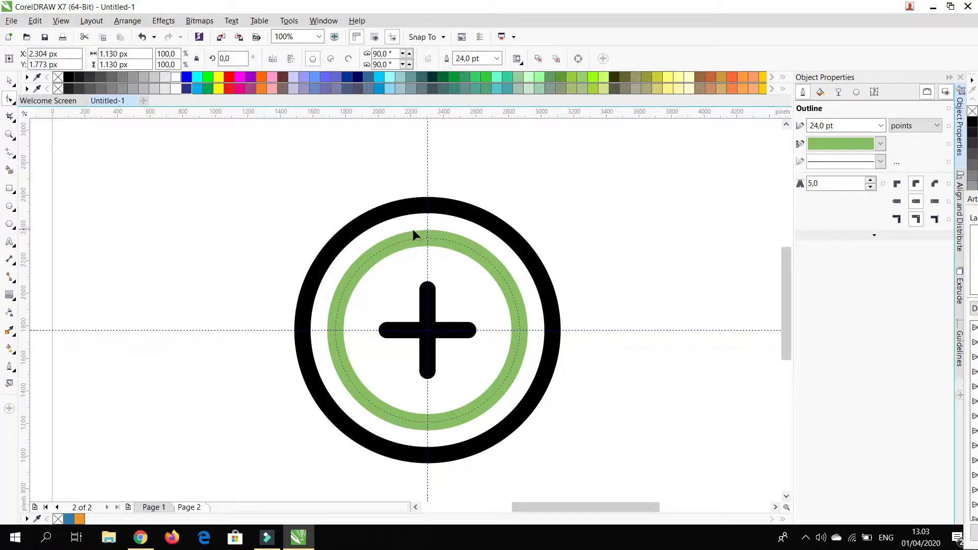
{"action": "left_click", "coordinate": [406, 229]}
{"action": "left_click", "coordinate": [442, 241]}
{"action": "left_click", "coordinate": [427, 238]}
{"action": "left_click", "coordinate": [8, 81]}
{"action": "left_click", "coordinate": [198, 126]}
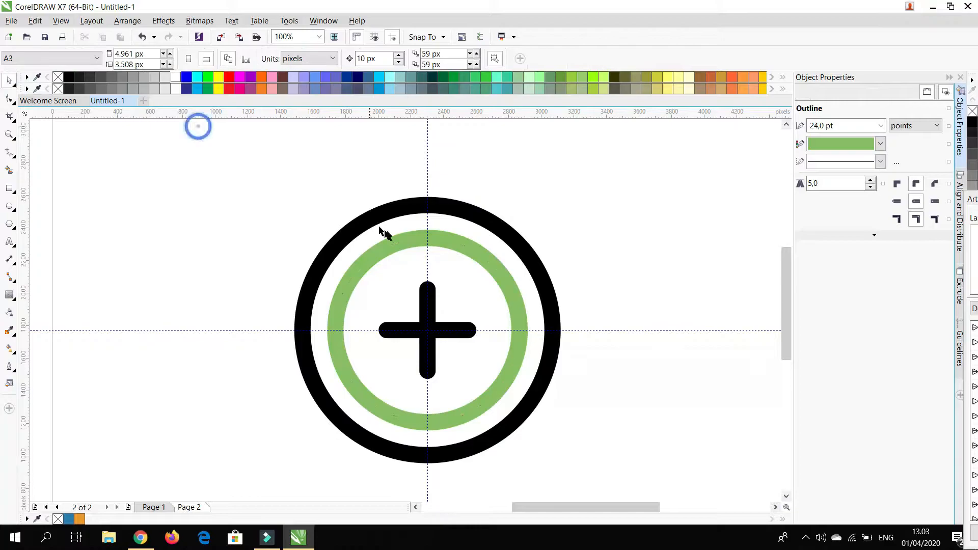
Step: Convert the green ring to curves
{"action": "left_click", "coordinate": [406, 245]}
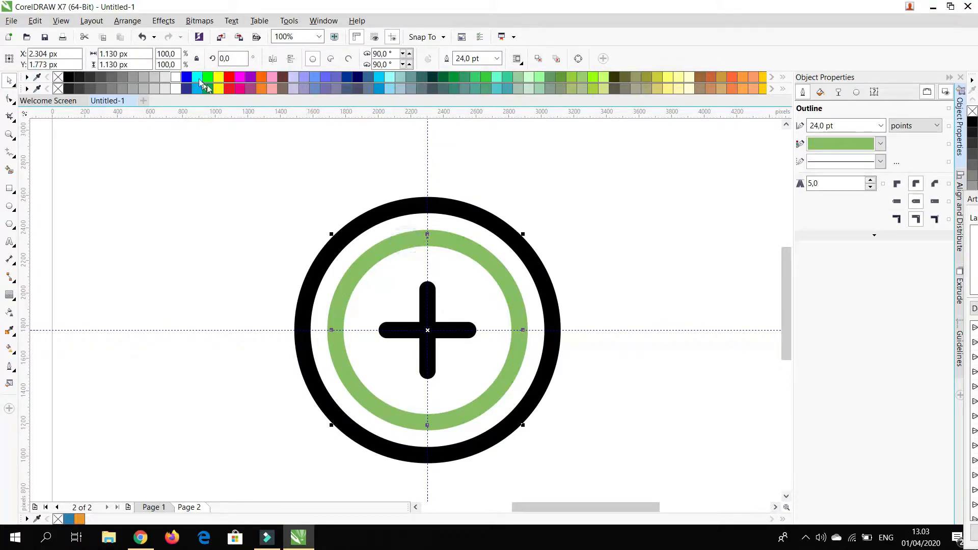
{"action": "left_click", "coordinate": [127, 21]}
{"action": "left_click", "coordinate": [158, 159]}
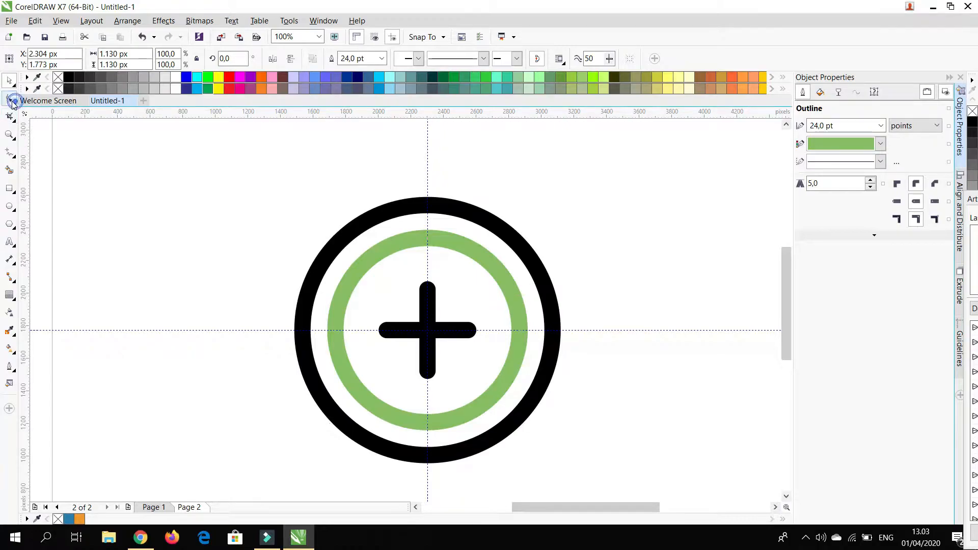
{"action": "left_click", "coordinate": [9, 99]}
{"action": "left_click", "coordinate": [9, 81]}
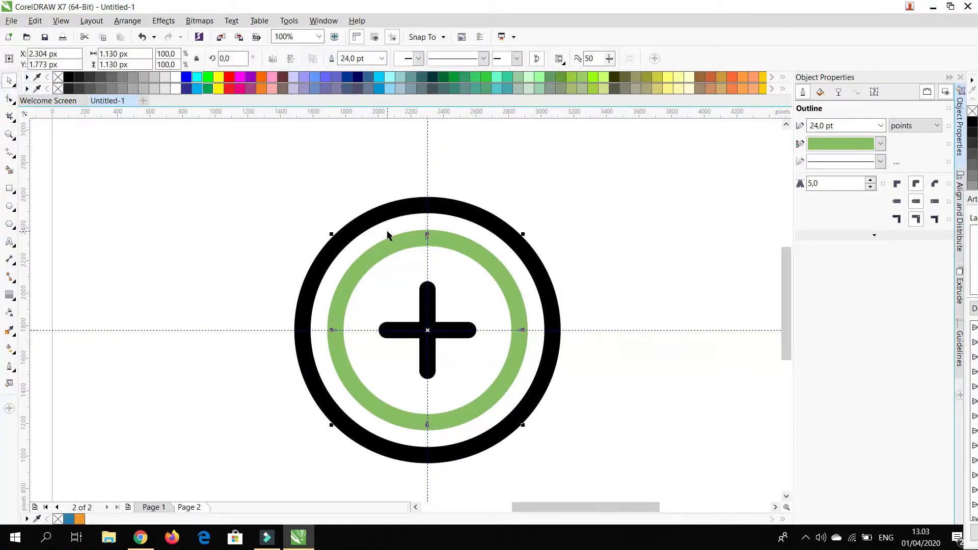
Step: Try to select the node at the top of the converted green ring with the Shape tool
{"action": "left_click", "coordinate": [327, 181]}
{"action": "double_click", "coordinate": [405, 244]}
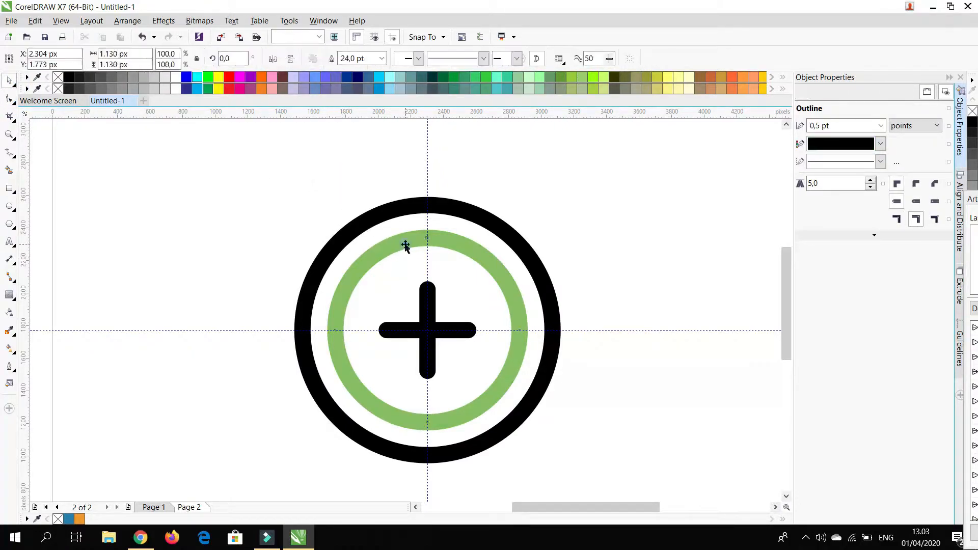
{"action": "left_click", "coordinate": [414, 242]}
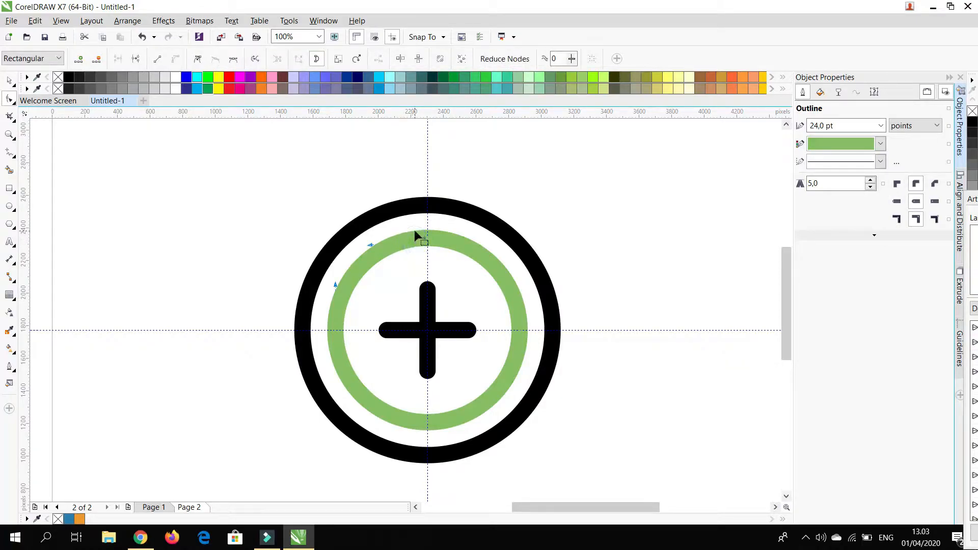
{"action": "left_click_drag", "start_coordinate": [402, 218], "coordinate": [445, 247]}
{"action": "left_click", "coordinate": [408, 240]}
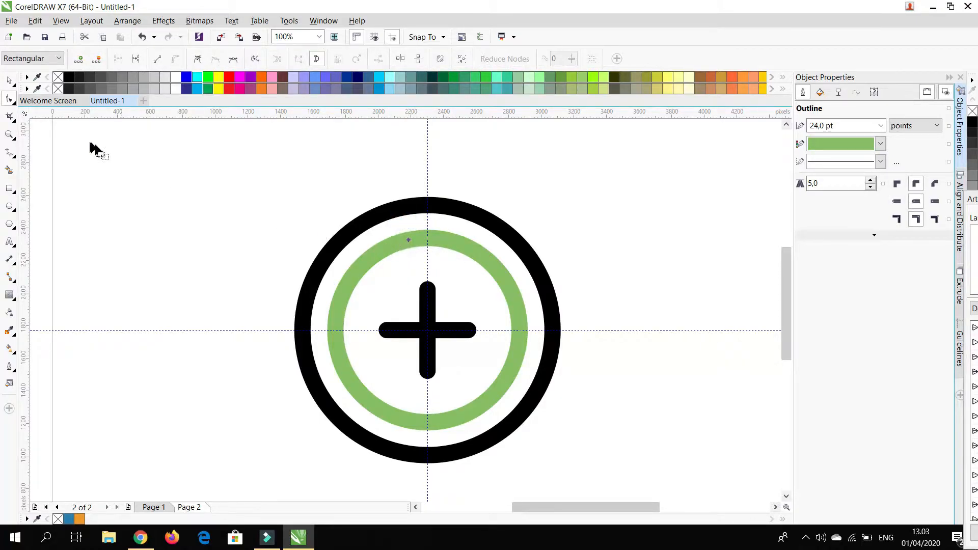
{"action": "left_click", "coordinate": [17, 81]}
{"action": "left_click", "coordinate": [172, 150]}
{"action": "left_click", "coordinate": [383, 248]}
{"action": "left_click", "coordinate": [411, 242]}
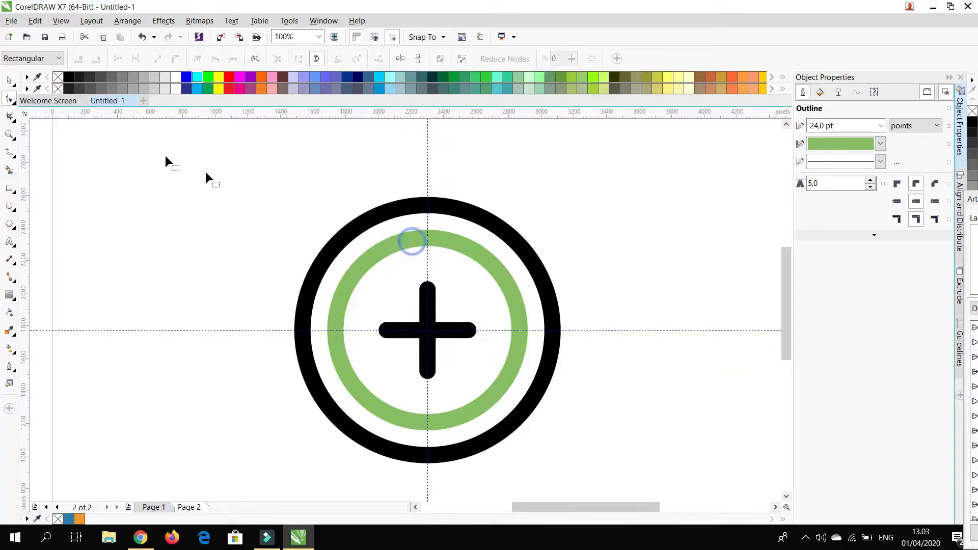
Step: Try moving the green ring aside and undo back past its conversion to curves
{"action": "left_click", "coordinate": [14, 83]}
{"action": "left_click", "coordinate": [222, 148]}
{"action": "left_click_drag", "start_coordinate": [384, 252], "coordinate": [323, 253]}
{"action": "key", "text": "ctrl+z"}
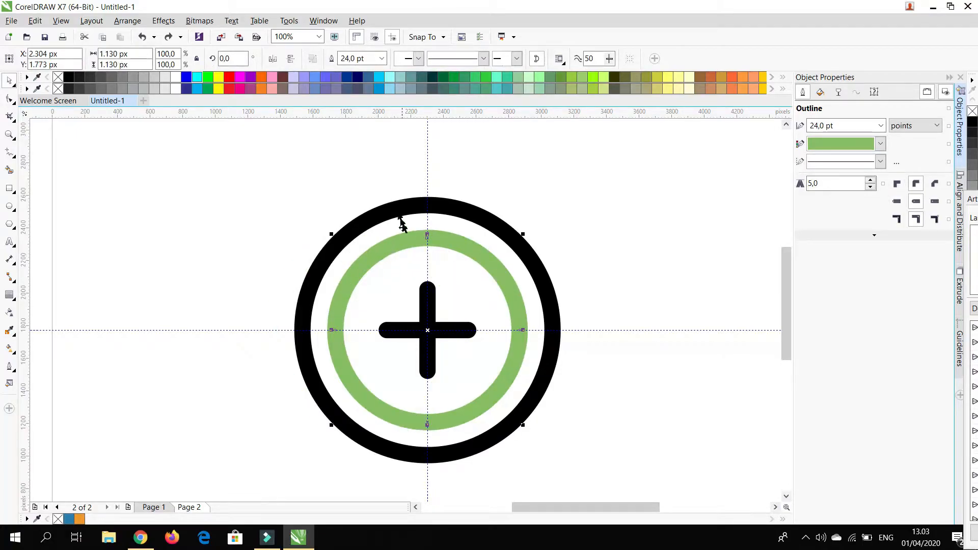
{"action": "left_click", "coordinate": [381, 183]}
{"action": "left_click_drag", "start_coordinate": [406, 248], "coordinate": [354, 260]}
{"action": "key", "text": "ctrl+z"}
Step: Try again to select the node where the vertical guideline crosses the top of the green ring
{"action": "left_click", "coordinate": [410, 244]}
{"action": "double_click", "coordinate": [409, 244]}
{"action": "left_click", "coordinate": [405, 216]}
{"action": "left_click", "coordinate": [440, 244]}
{"action": "left_click", "coordinate": [406, 229]}
{"action": "left_click", "coordinate": [450, 247]}
{"action": "left_click", "coordinate": [406, 229]}
{"action": "left_click", "coordinate": [443, 246]}
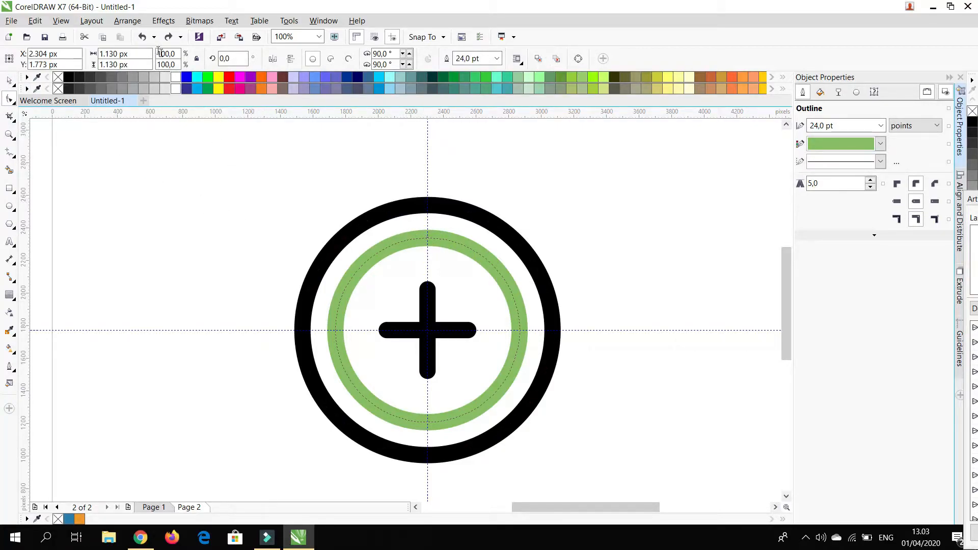
Step: Convert the green ring to curves, undoing a trial move of it
{"action": "left_click", "coordinate": [130, 20]}
{"action": "left_click", "coordinate": [155, 159]}
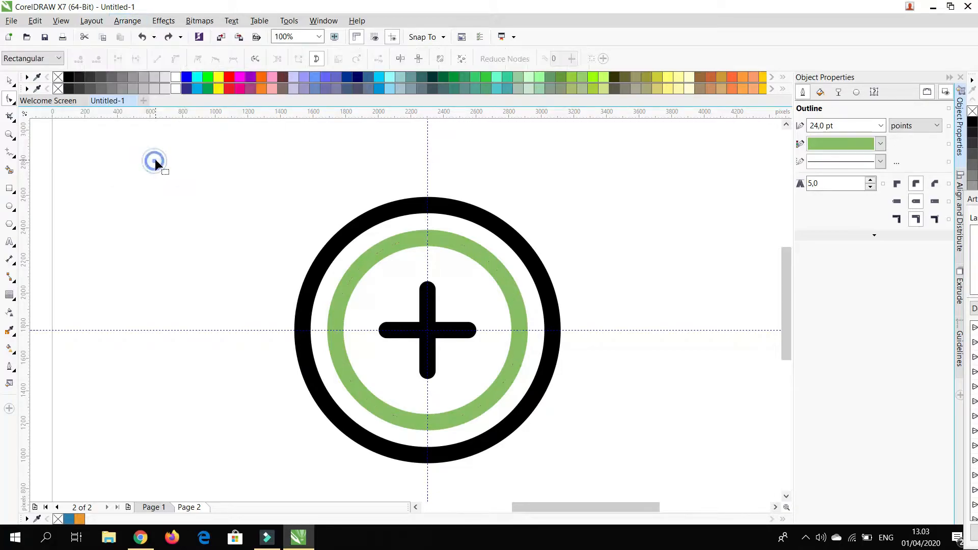
{"action": "left_click", "coordinate": [11, 81]}
{"action": "left_click", "coordinate": [227, 160]}
{"action": "left_click_drag", "start_coordinate": [411, 240], "coordinate": [317, 243]}
{"action": "key", "text": "ctrl+z"}
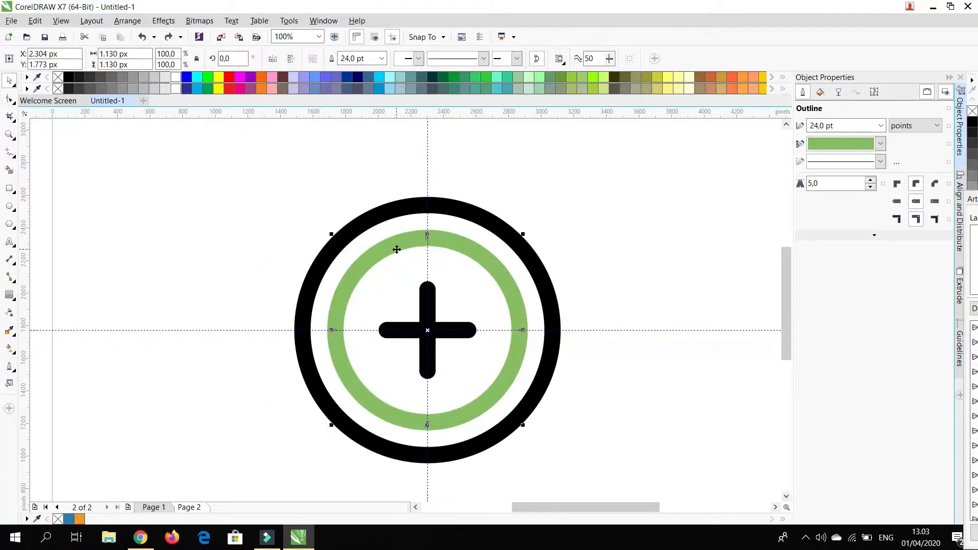
{"action": "right_click", "coordinate": [397, 249]}
{"action": "left_click", "coordinate": [342, 159]}
Step: Change the green ring's outline colour to black
{"action": "left_click", "coordinate": [393, 252]}
{"action": "right_click", "coordinate": [68, 77]}
{"action": "left_click", "coordinate": [290, 179]}
Step: Break the inner ring's curve at its top node on the vertical guideline
{"action": "left_click", "coordinate": [9, 98]}
{"action": "left_click", "coordinate": [392, 245]}
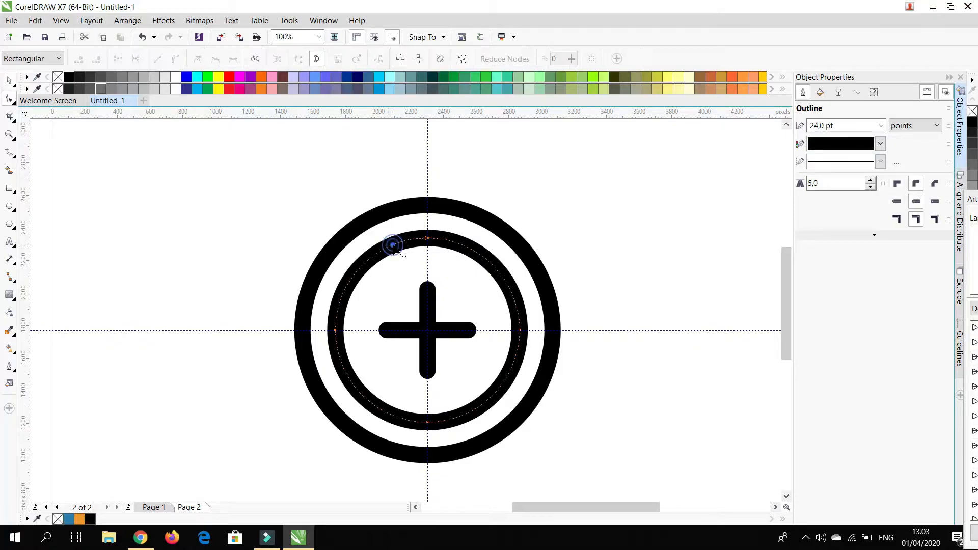
{"action": "left_click_drag", "start_coordinate": [412, 225], "coordinate": [453, 268]}
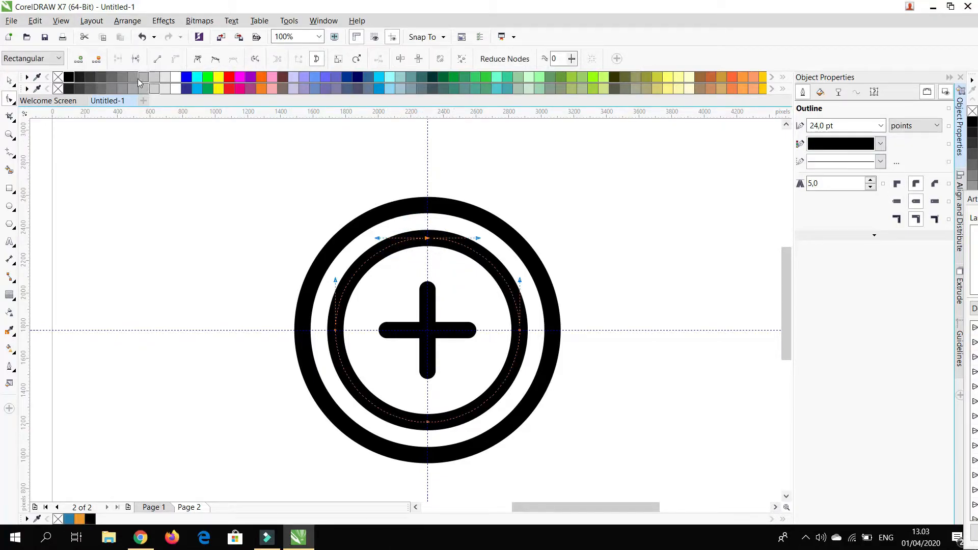
{"action": "left_click", "coordinate": [292, 157]}
Step: Break both the outer and inner rings at their rightmost nodes on the horizontal guideline
{"action": "left_click", "coordinate": [460, 210]}
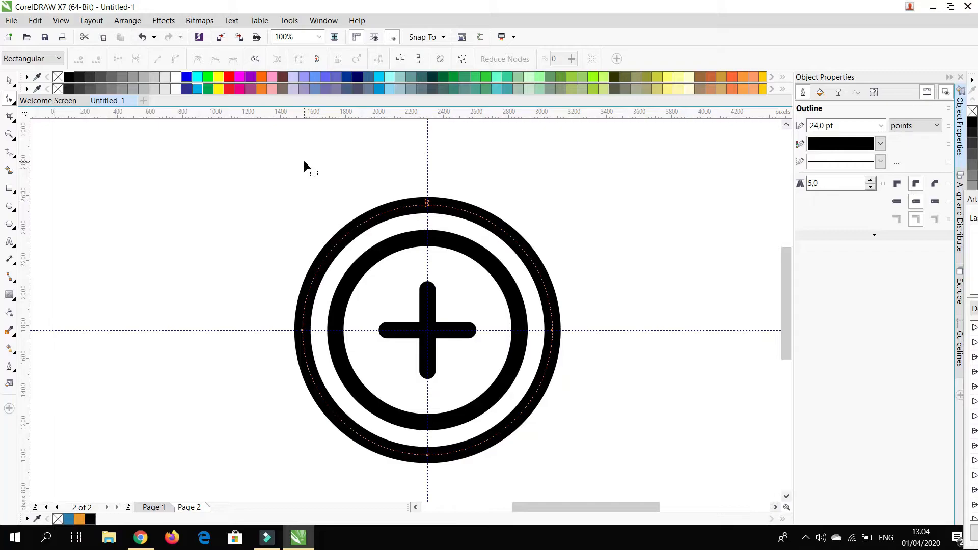
{"action": "left_click", "coordinate": [552, 330]}
{"action": "left_click", "coordinate": [133, 59]}
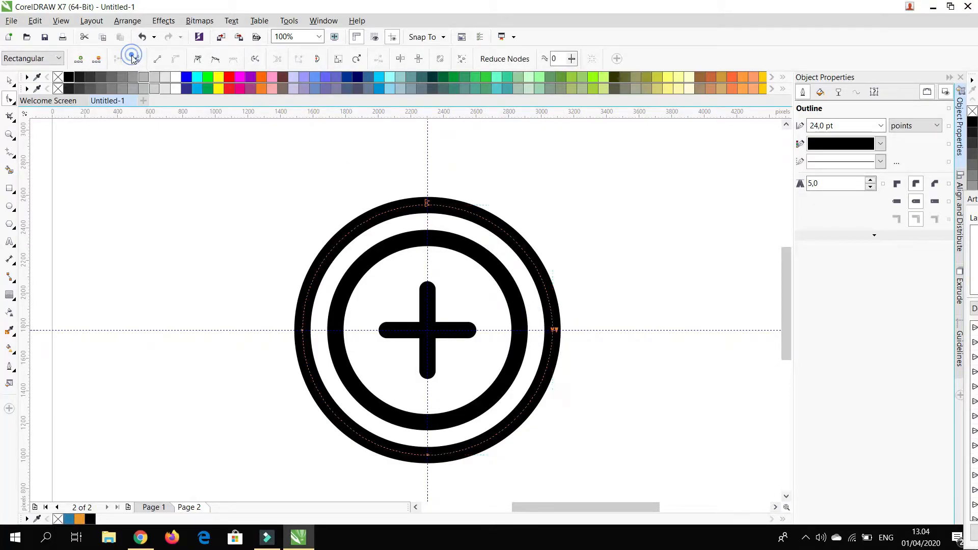
{"action": "left_click", "coordinate": [525, 330]}
{"action": "left_click", "coordinate": [519, 331]}
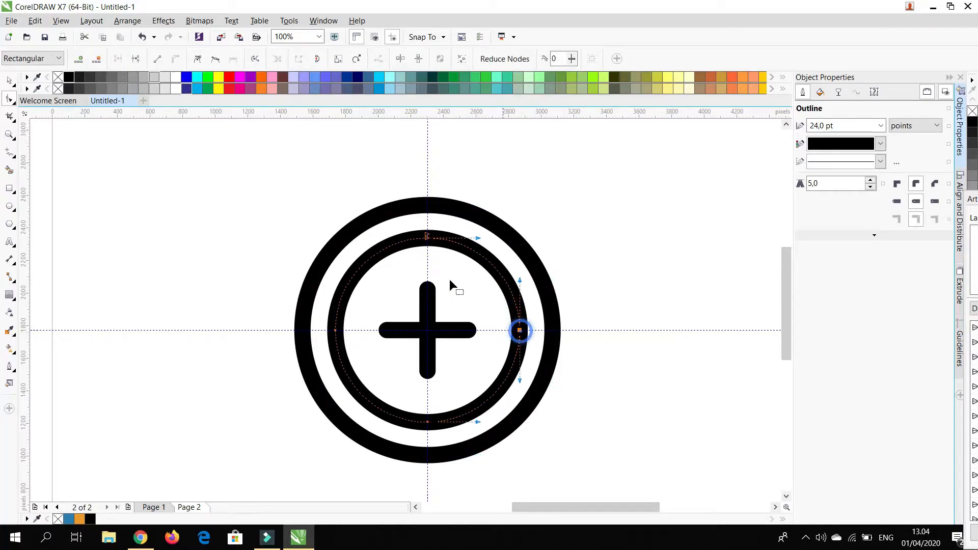
{"action": "left_click", "coordinate": [136, 60]}
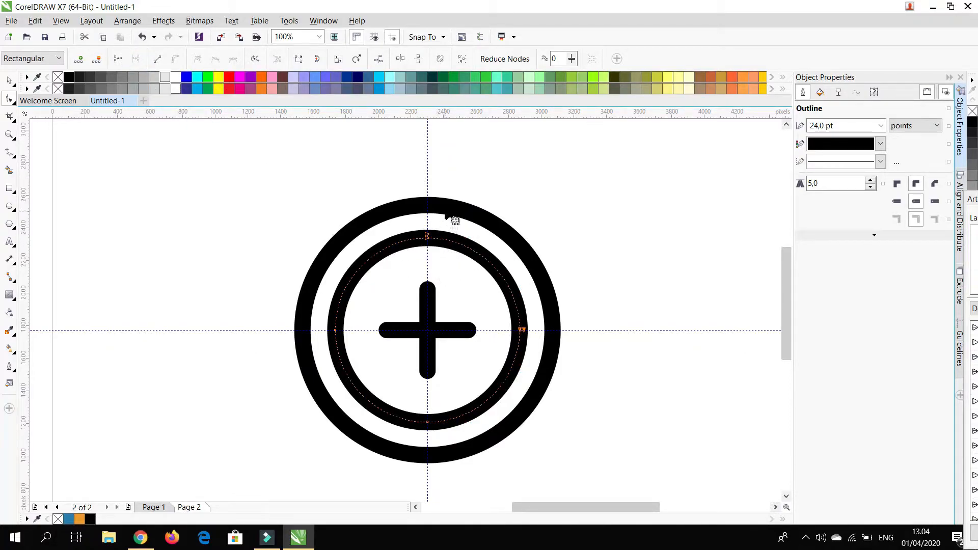
Step: Break the outer ring at its leftmost node and delete its other segments, keeping only the upper-right quarter arc
{"action": "left_click", "coordinate": [438, 214]}
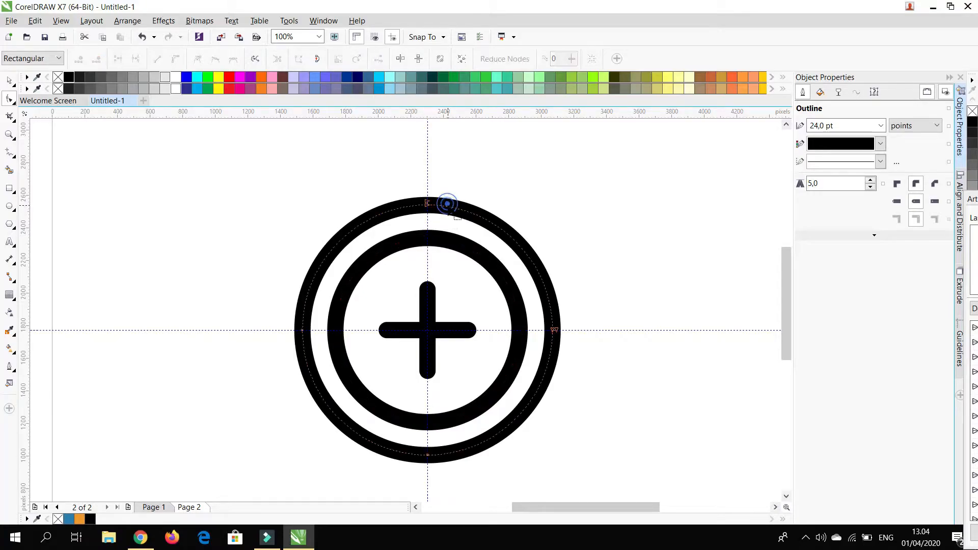
{"action": "left_click_drag", "start_coordinate": [281, 313], "coordinate": [317, 348]}
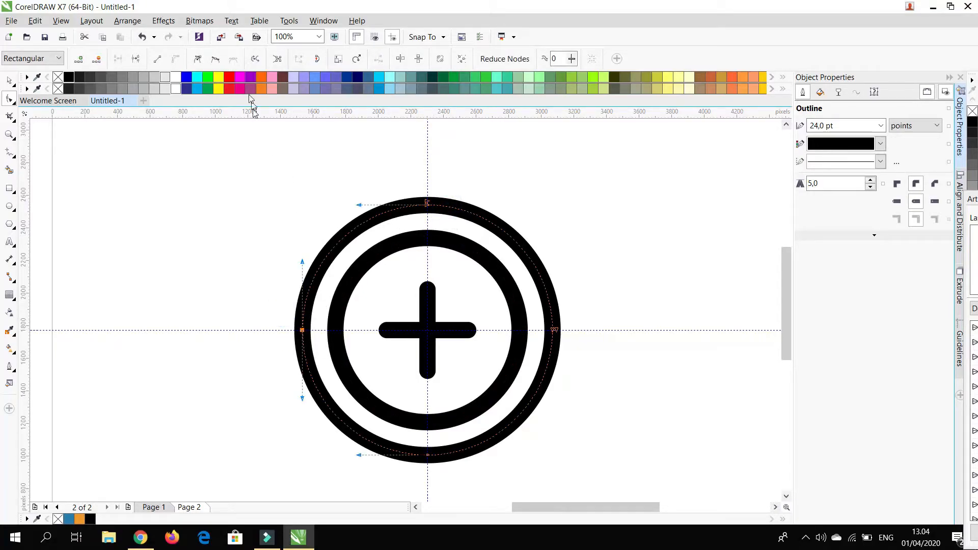
{"action": "left_click", "coordinate": [135, 58]}
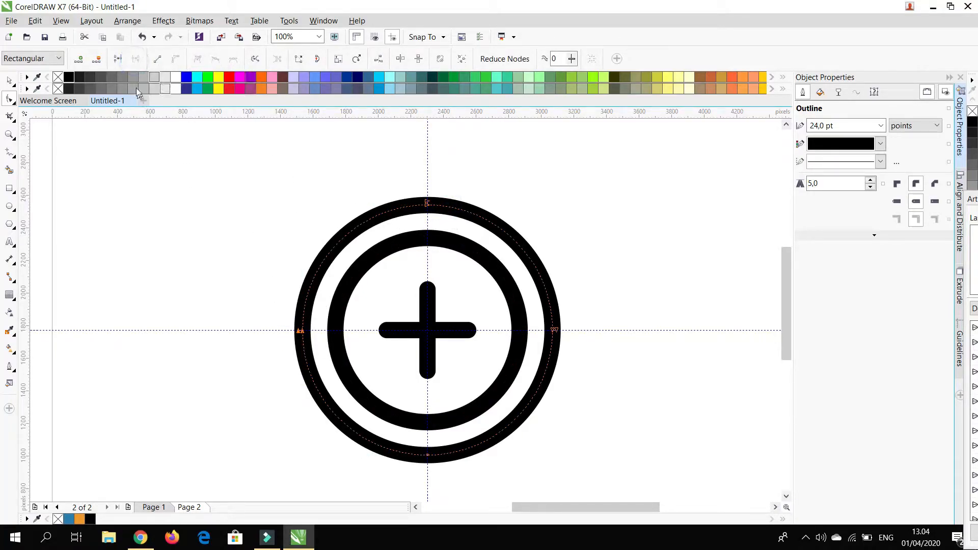
{"action": "left_click", "coordinate": [277, 299]}
{"action": "key", "text": "Delete"}
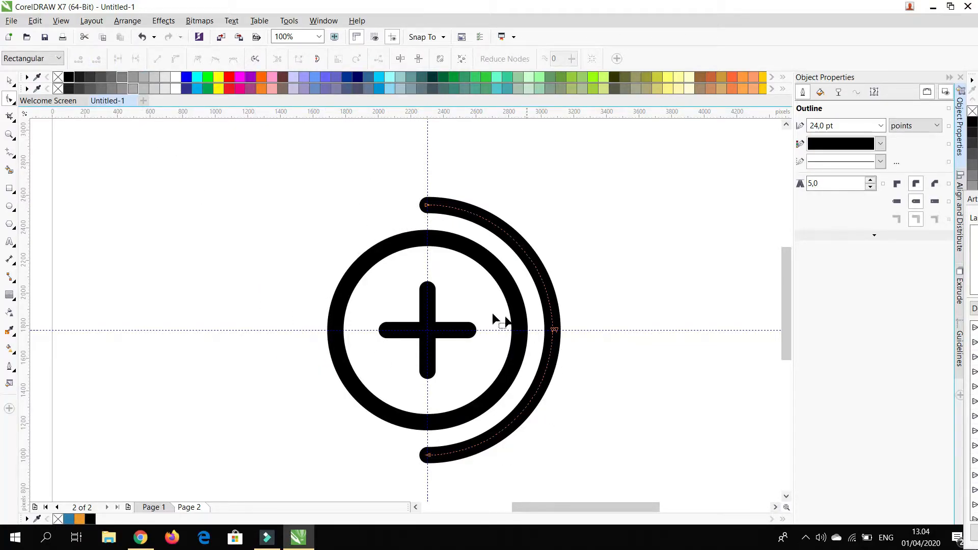
{"action": "left_click", "coordinate": [428, 456]}
{"action": "key", "text": "Delete"}
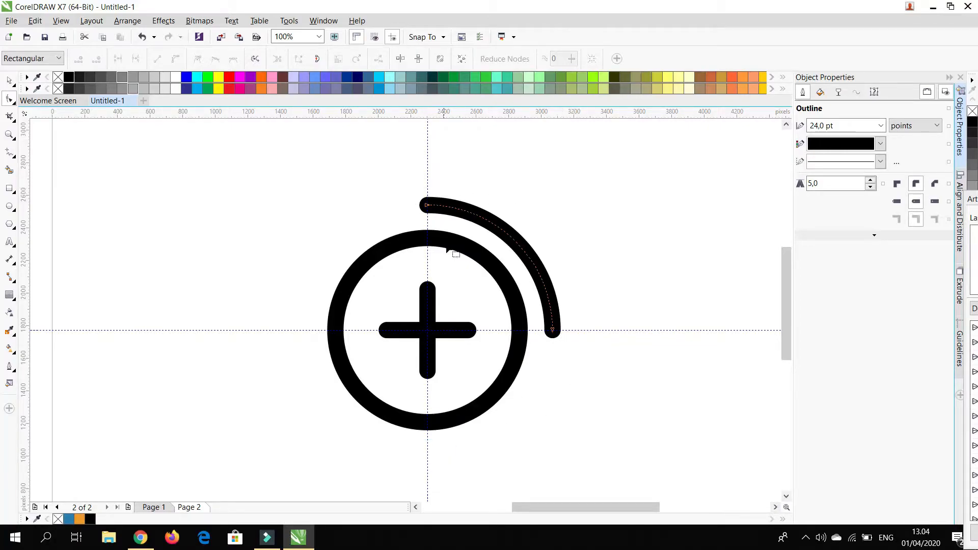
Step: Add a horizontal guideline slightly below the centre one and a vertical guideline slightly left of the centre one
{"action": "left_click", "coordinate": [427, 246]}
{"action": "left_click_drag", "start_coordinate": [443, 113], "coordinate": [528, 353]}
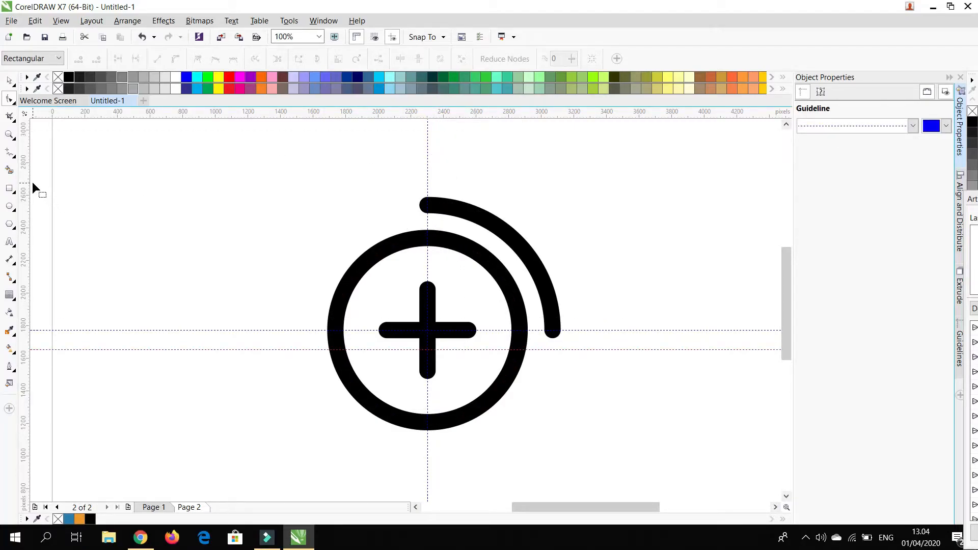
{"action": "left_click_drag", "start_coordinate": [24, 179], "coordinate": [406, 269]}
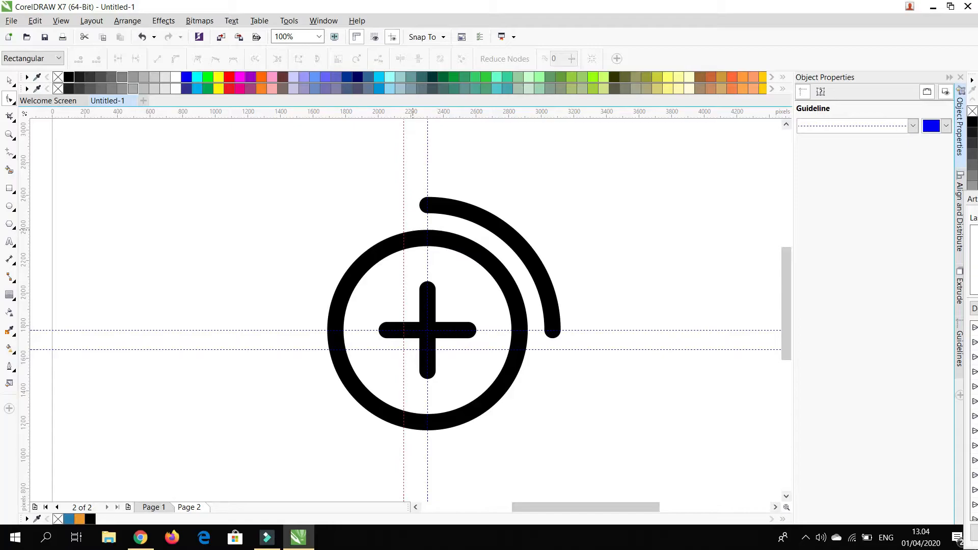
Step: Break the inner ring where the new vertical guideline crosses its upper edge
{"action": "left_click", "coordinate": [414, 239]}
{"action": "left_click", "coordinate": [403, 240]}
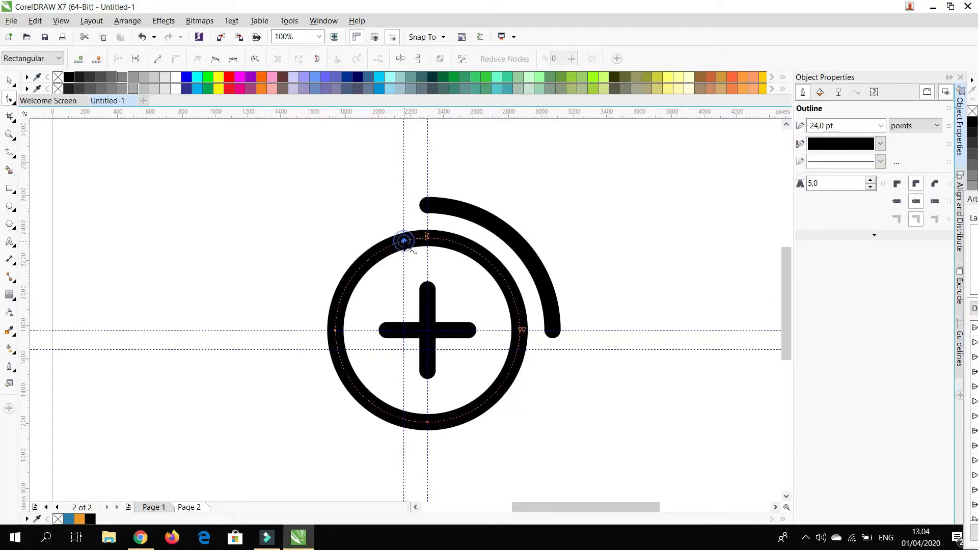
{"action": "left_click", "coordinate": [134, 61]}
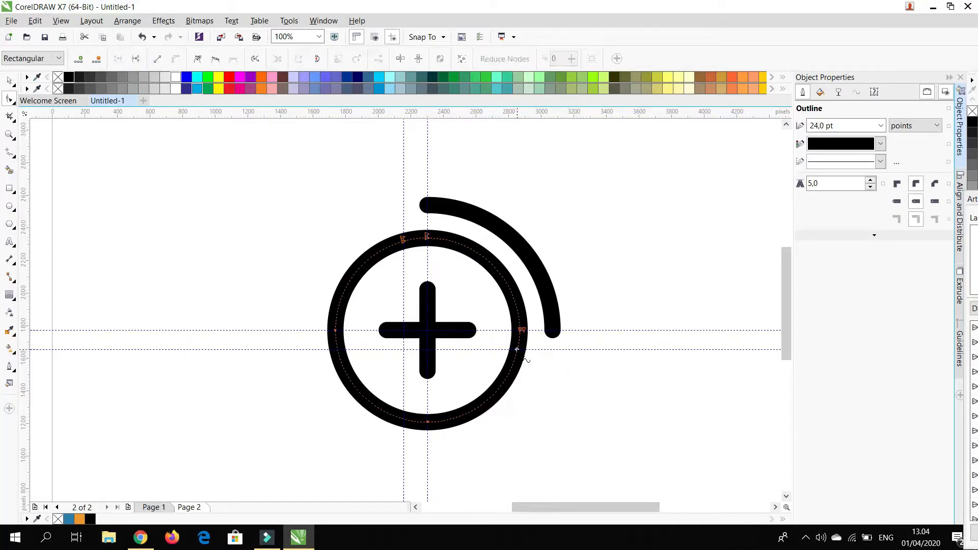
Step: Break the inner ring where the lower horizontal guideline crosses its right side
{"action": "left_click", "coordinate": [198, 59]}
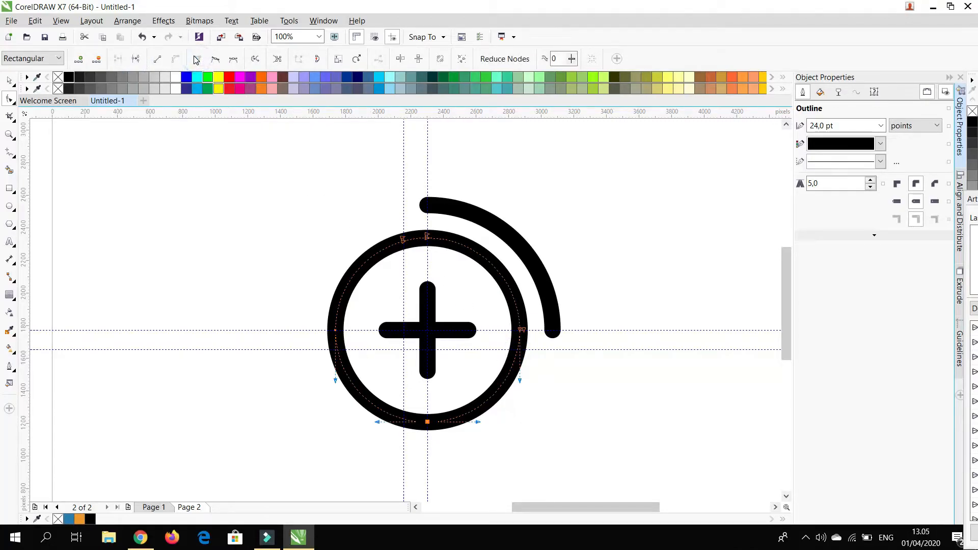
{"action": "key", "text": "ctrl+z"}
{"action": "left_click", "coordinate": [517, 350]}
{"action": "left_click", "coordinate": [135, 59]}
Step: Delete the inner ring's short segment between the two breaks at its top, opening a gap there
{"action": "left_click", "coordinate": [415, 238]}
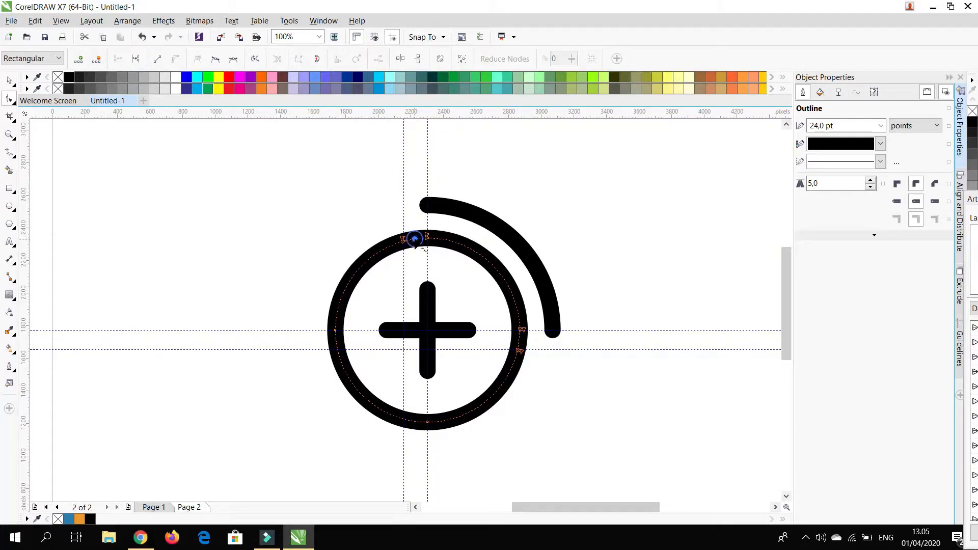
{"action": "left_click", "coordinate": [135, 59]}
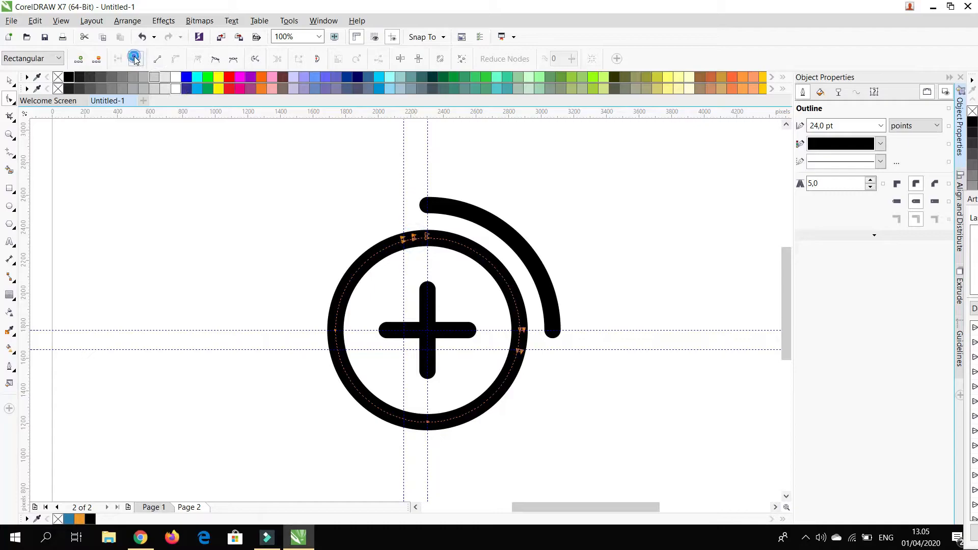
{"action": "left_click", "coordinate": [96, 59]}
{"action": "key", "text": "ctrl+z"}
{"action": "left_click", "coordinate": [415, 219]}
{"action": "left_click_drag", "start_coordinate": [411, 226], "coordinate": [421, 247]}
{"action": "left_click", "coordinate": [96, 60]}
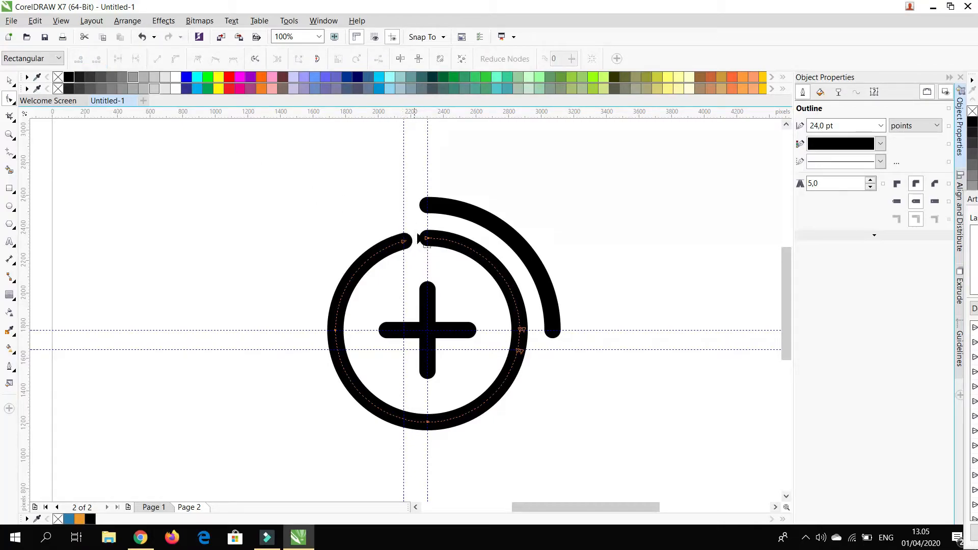
Step: Delete the inner ring's short segment between the two horizontal guidelines on its right side
{"action": "left_click", "coordinate": [520, 340]}
{"action": "left_click", "coordinate": [136, 60]}
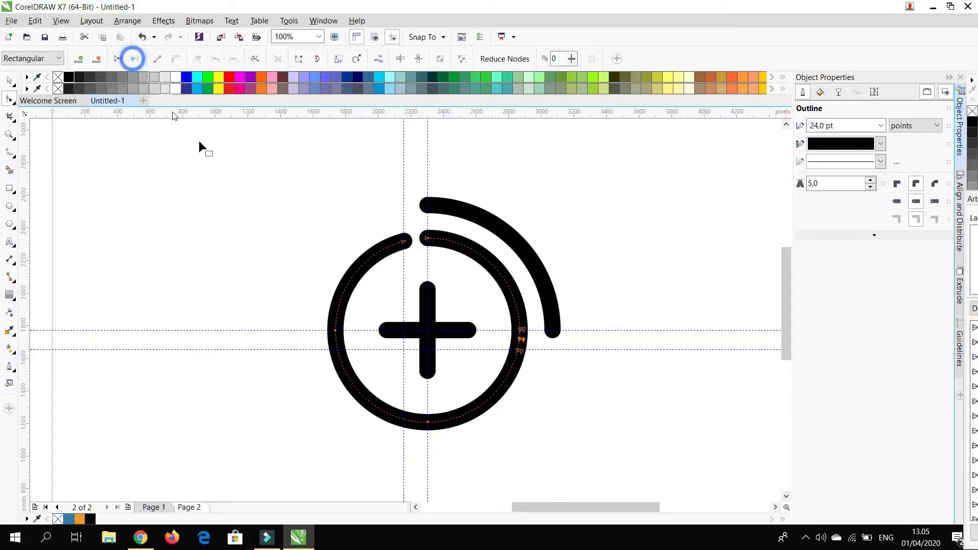
{"action": "left_click", "coordinate": [98, 59]}
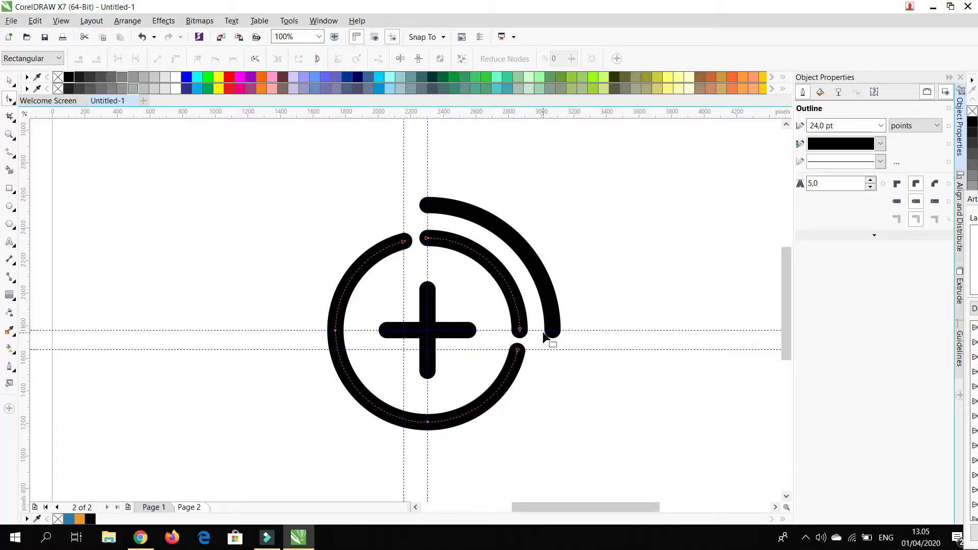
Step: Delete both horizontal and both vertical guidelines from the page
{"action": "left_click", "coordinate": [9, 80]}
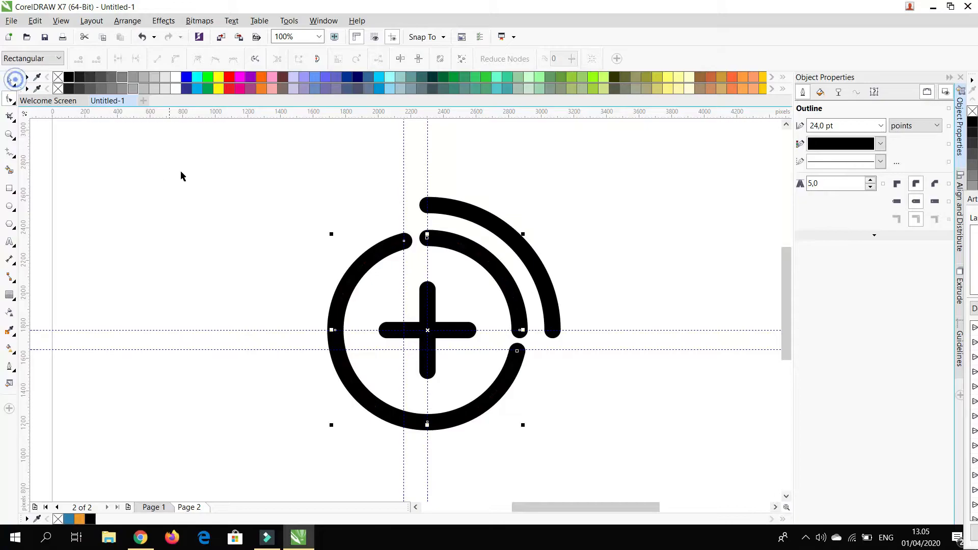
{"action": "left_click", "coordinate": [181, 172]}
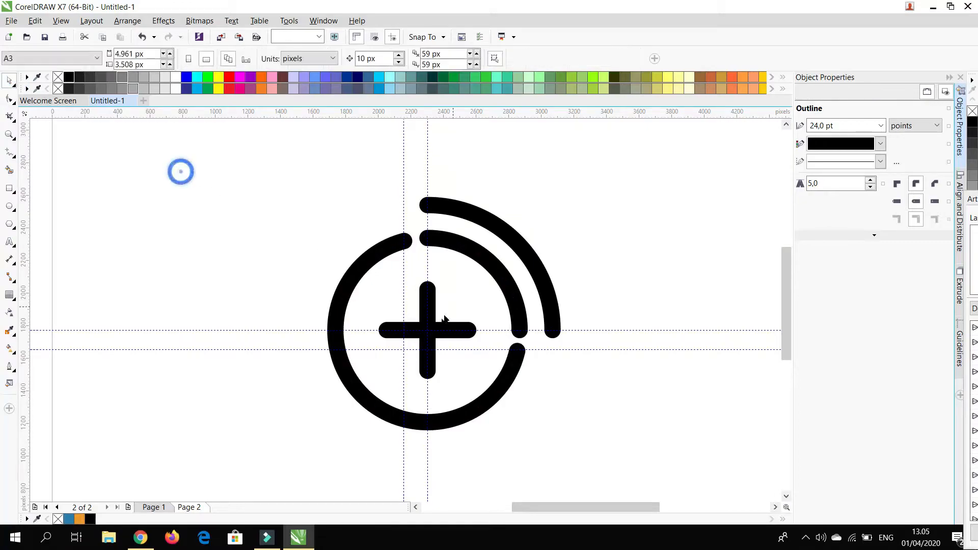
{"action": "left_click", "coordinate": [491, 349]}
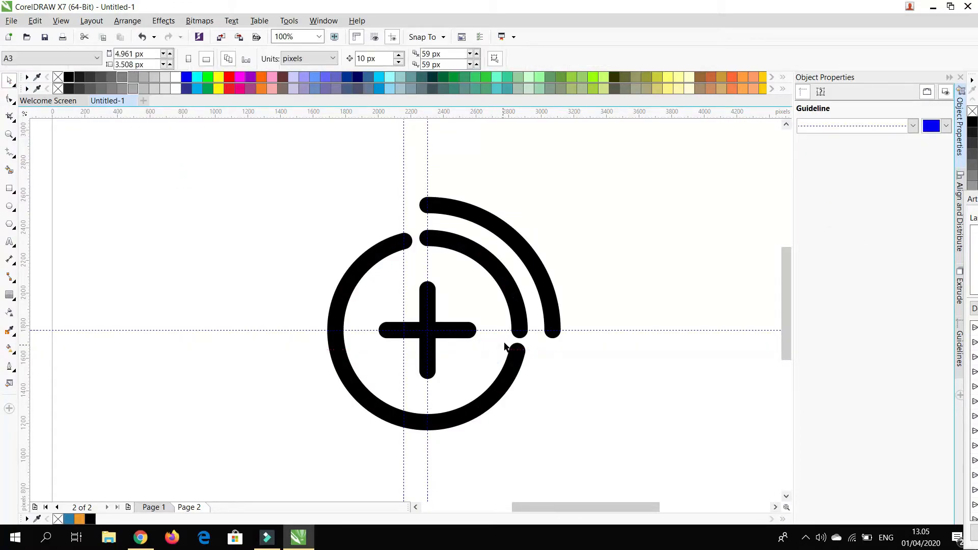
{"action": "left_click", "coordinate": [504, 347]}
{"action": "left_click", "coordinate": [498, 330]}
{"action": "key", "text": "Delete"}
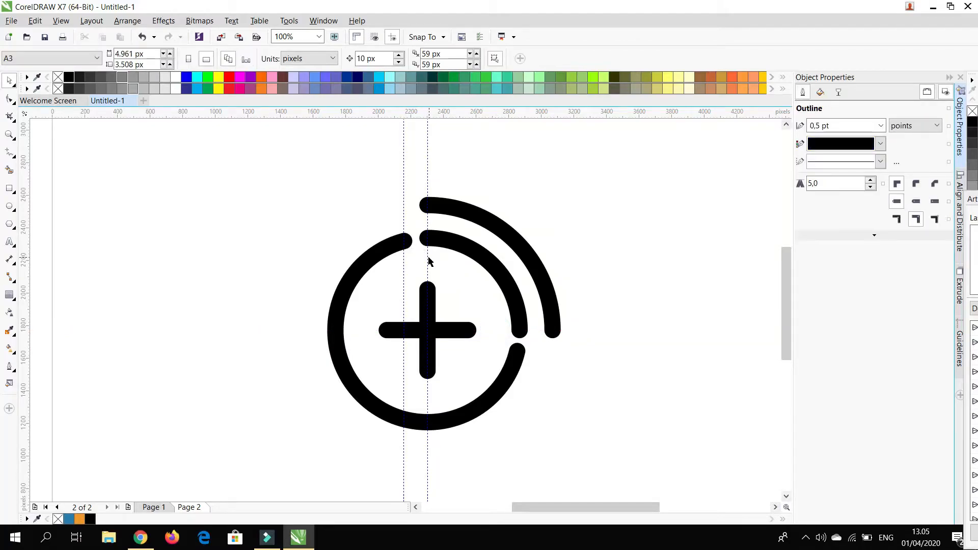
{"action": "left_click", "coordinate": [427, 261]}
{"action": "key", "text": "Delete"}
{"action": "left_click", "coordinate": [403, 262]}
{"action": "key", "text": "Delete"}
{"action": "left_click", "coordinate": [348, 189]}
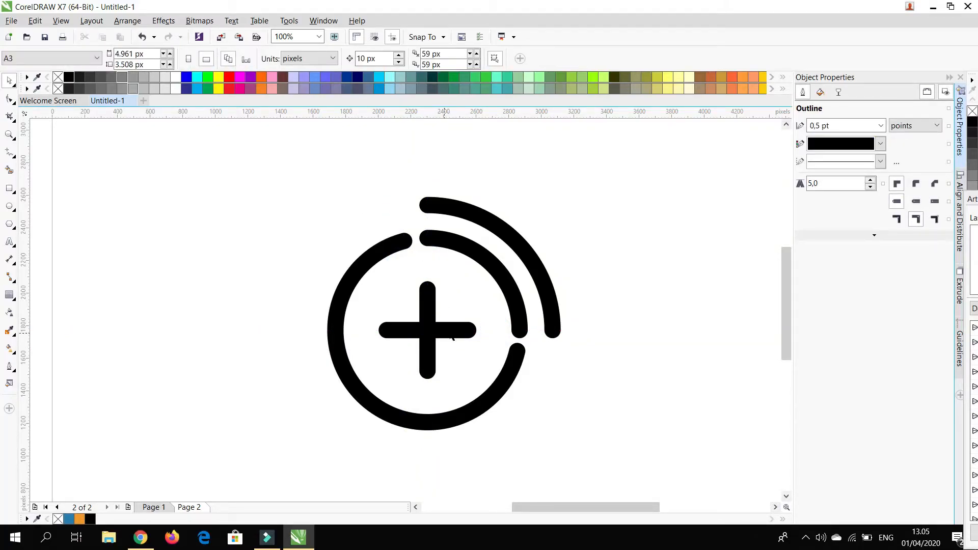
Step: Extend the plus sign's horizontal bar rightwards to meet the lower end of the inner quarter arc
{"action": "key", "text": "F10"}
{"action": "left_click", "coordinate": [453, 330]}
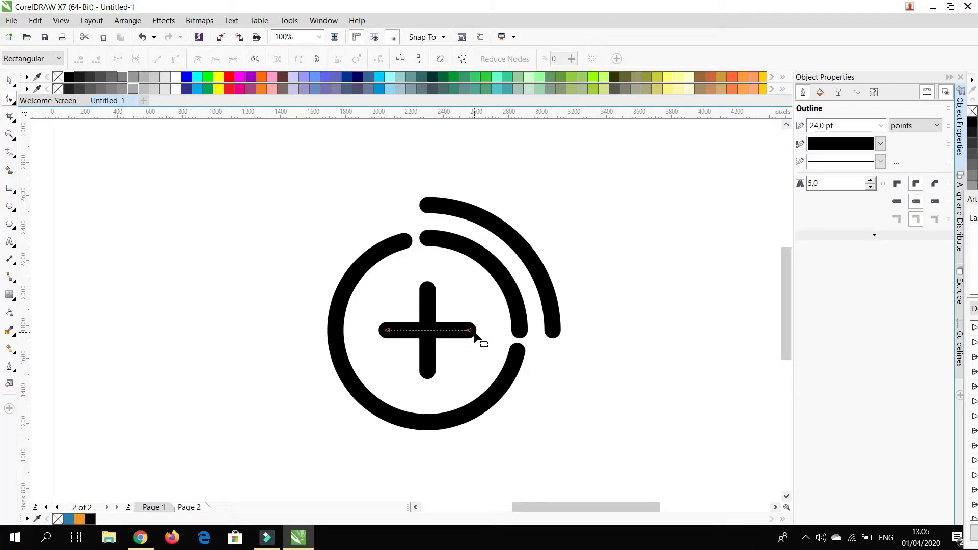
{"action": "left_click_drag", "start_coordinate": [508, 339], "coordinate": [530, 341]}
{"action": "key", "text": "space"}
{"action": "left_click", "coordinate": [621, 368]}
{"action": "scroll", "coordinate": [509, 350], "scroll_direction": "down", "scroll_amount": 1}
{"action": "scroll", "coordinate": [454, 332], "scroll_direction": "up", "scroll_amount": 1}
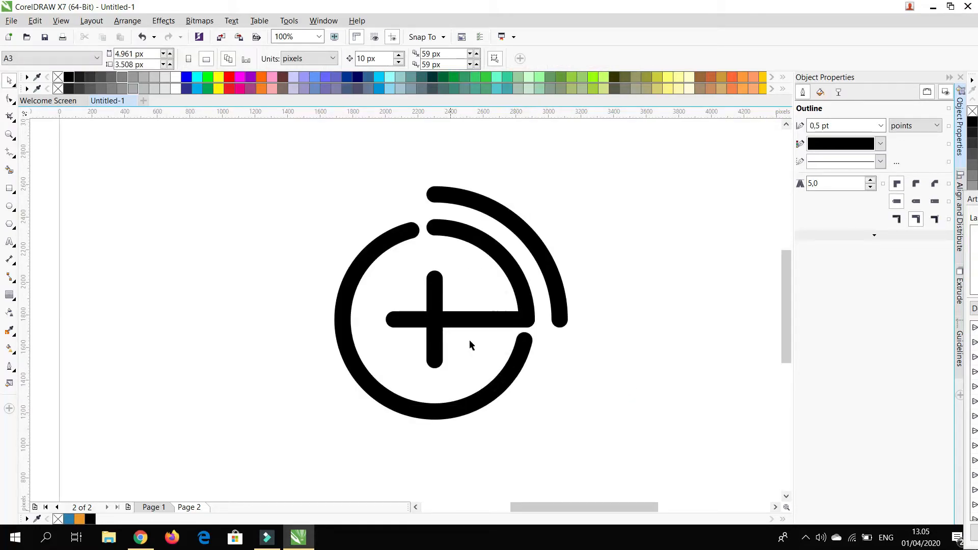
Step: Shorten the large inner arc's lower-right end slightly by adding nodes near it and removing the end nodes
{"action": "scroll", "coordinate": [520, 354], "scroll_direction": "up", "scroll_amount": 1}
{"action": "key", "text": "space"}
{"action": "left_click", "coordinate": [537, 338]}
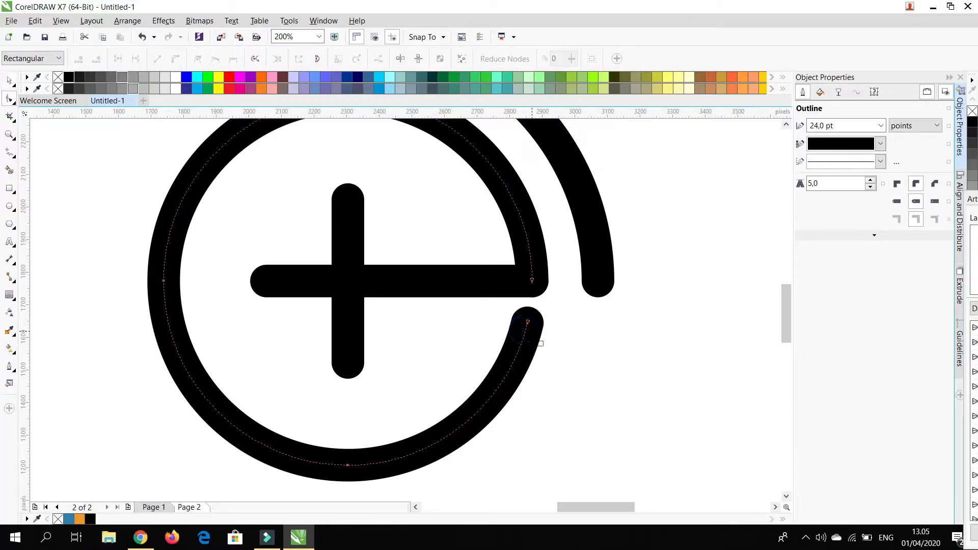
{"action": "double_click", "coordinate": [523, 335]}
{"action": "double_click", "coordinate": [527, 325]}
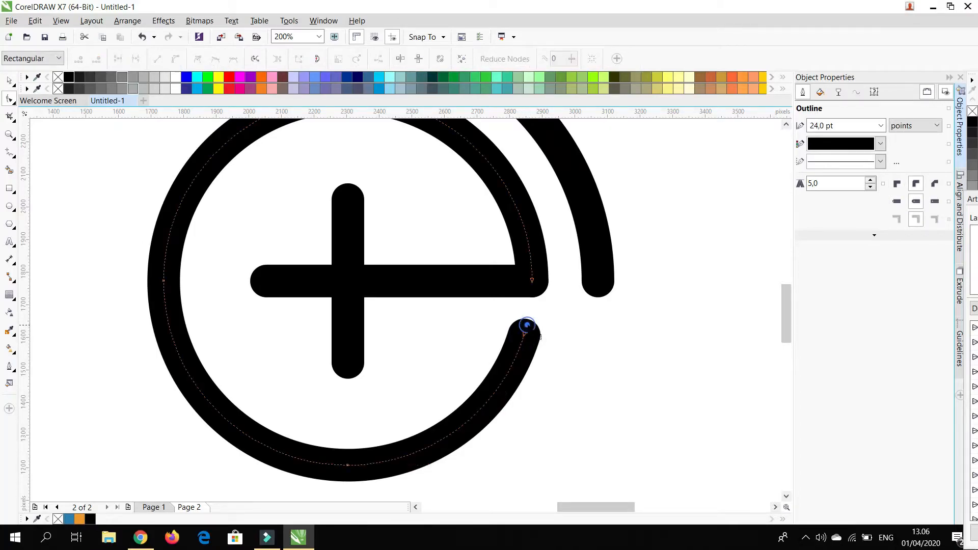
{"action": "double_click", "coordinate": [520, 343]}
{"action": "double_click", "coordinate": [524, 335]}
{"action": "scroll", "coordinate": [529, 343], "scroll_direction": "down", "scroll_amount": 2}
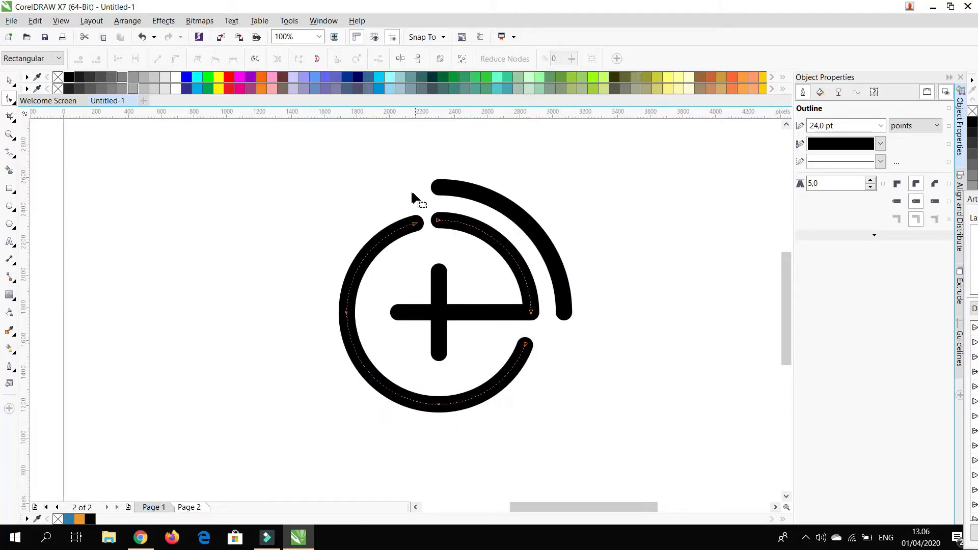
{"action": "scroll", "coordinate": [415, 197], "scroll_direction": "up", "scroll_amount": 2}
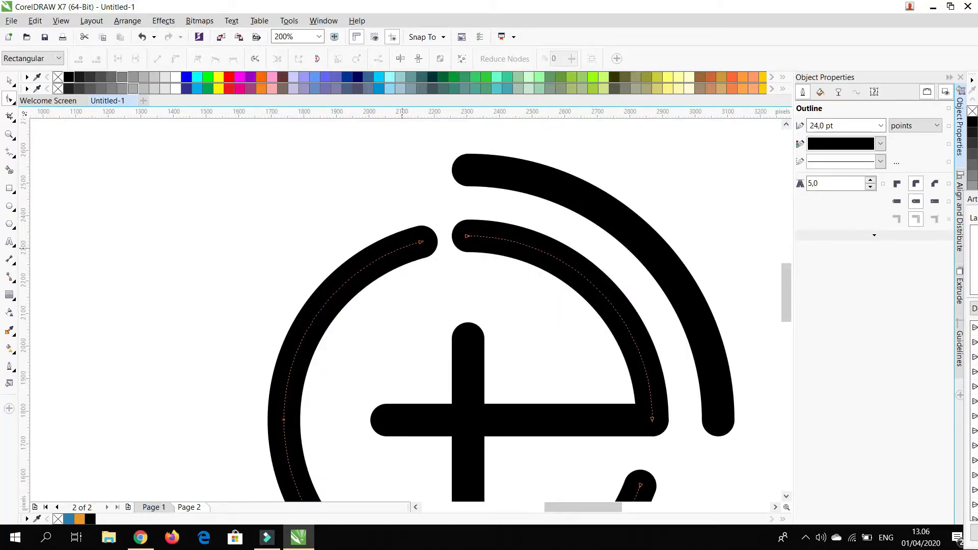
{"action": "double_click", "coordinate": [398, 246]}
{"action": "double_click", "coordinate": [421, 243]}
{"action": "scroll", "coordinate": [430, 255], "scroll_direction": "down", "scroll_amount": 2}
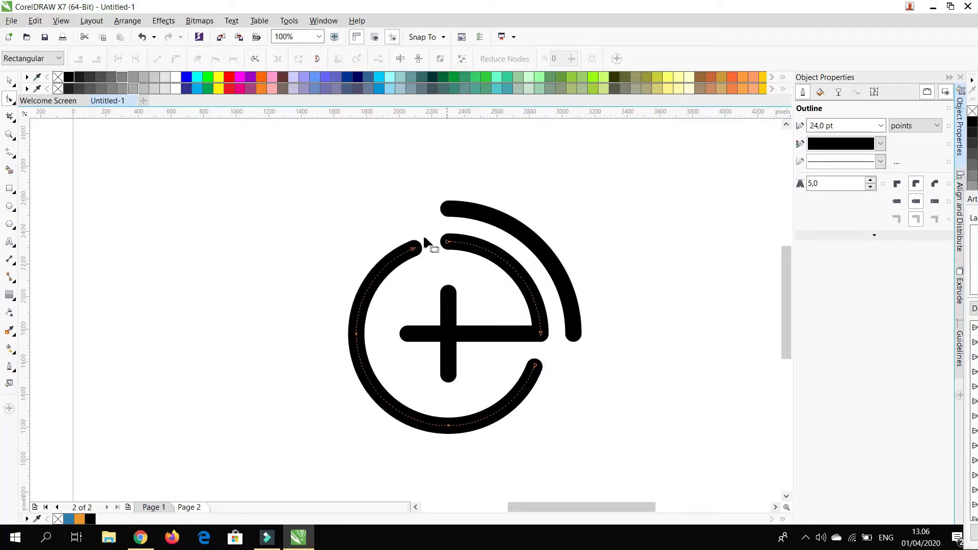
{"action": "key", "text": "ctrl+z"}
Step: Shorten the large inner arc's upper end slightly by adding a node just before it and removing the end portion
{"action": "scroll", "coordinate": [427, 255], "scroll_direction": "up", "scroll_amount": 4}
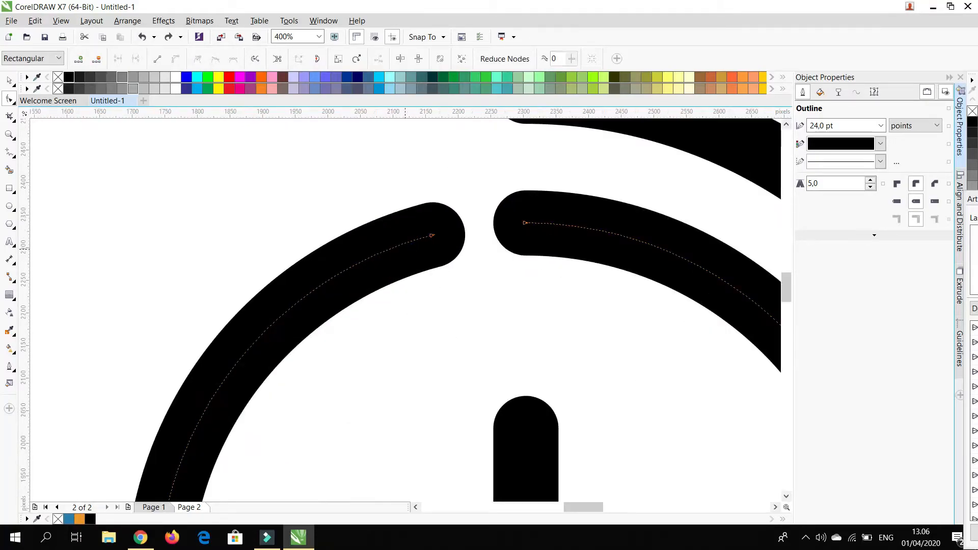
{"action": "double_click", "coordinate": [398, 245]}
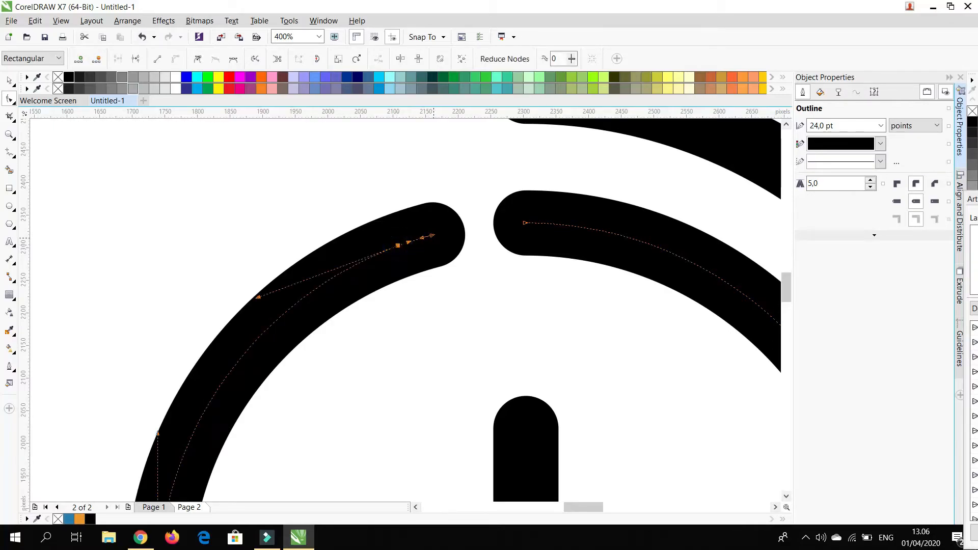
{"action": "key", "text": "Delete"}
{"action": "scroll", "coordinate": [433, 236], "scroll_direction": "down", "scroll_amount": 5}
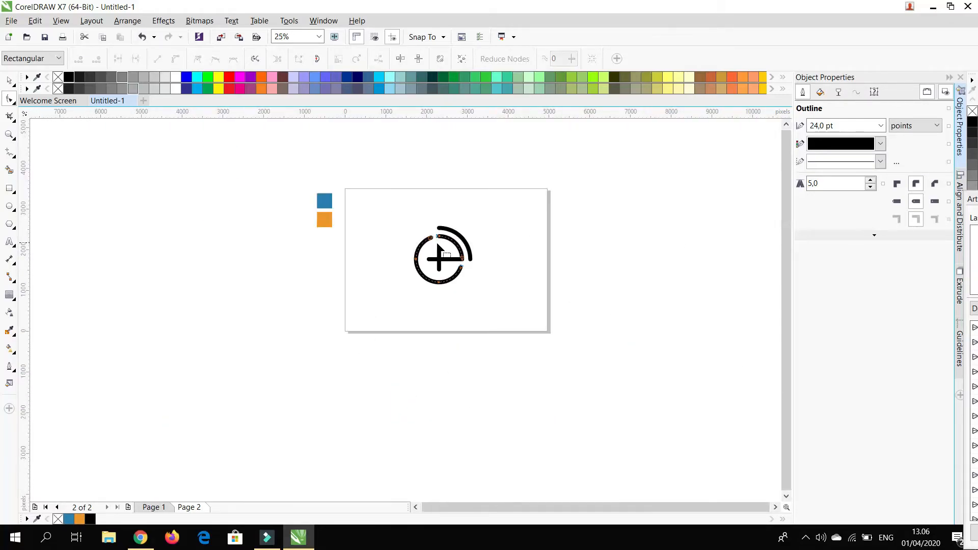
{"action": "scroll", "coordinate": [494, 280], "scroll_direction": "up", "scroll_amount": 2}
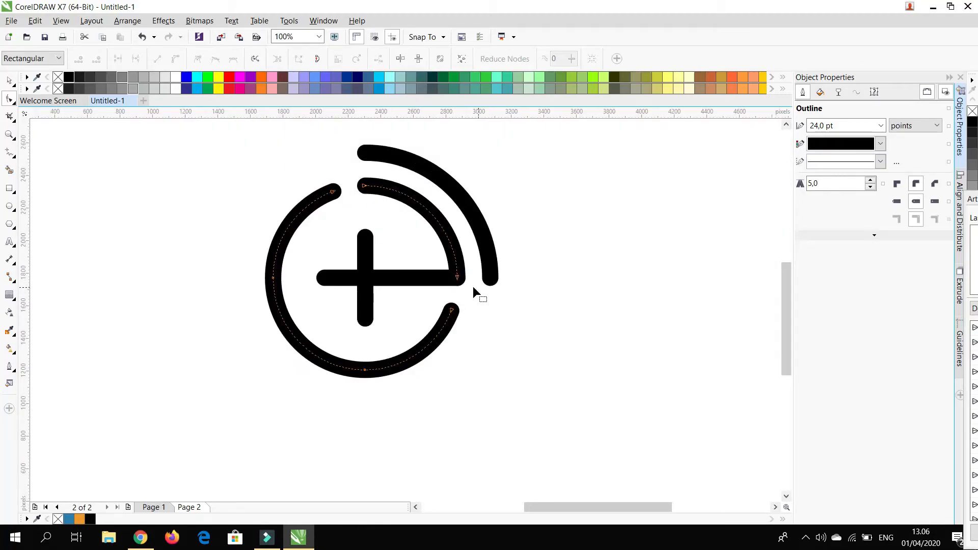
{"action": "left_click_drag", "start_coordinate": [504, 113], "coordinate": [480, 112]}
{"action": "scroll", "coordinate": [483, 263], "scroll_direction": "down", "scroll_amount": 4}
{"action": "scroll", "coordinate": [483, 262], "scroll_direction": "up", "scroll_amount": 3}
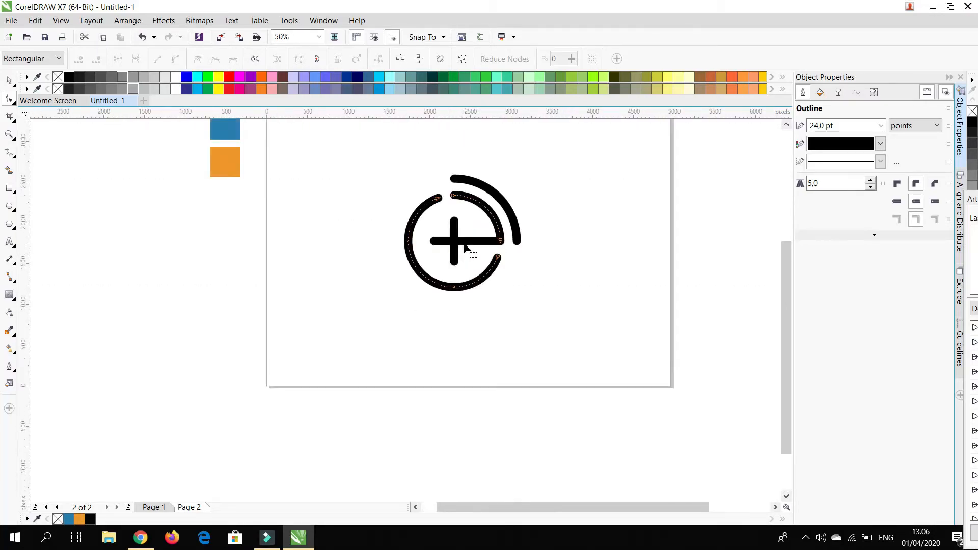
{"action": "scroll", "coordinate": [473, 249], "scroll_direction": "down", "scroll_amount": 2}
Step: Set the outline width of all the logo's strokes to 26 pt
{"action": "left_click", "coordinate": [9, 81]}
{"action": "left_click", "coordinate": [314, 212]}
{"action": "scroll", "coordinate": [383, 246], "scroll_direction": "down", "scroll_amount": 1}
{"action": "scroll", "coordinate": [437, 228], "scroll_direction": "up", "scroll_amount": 1}
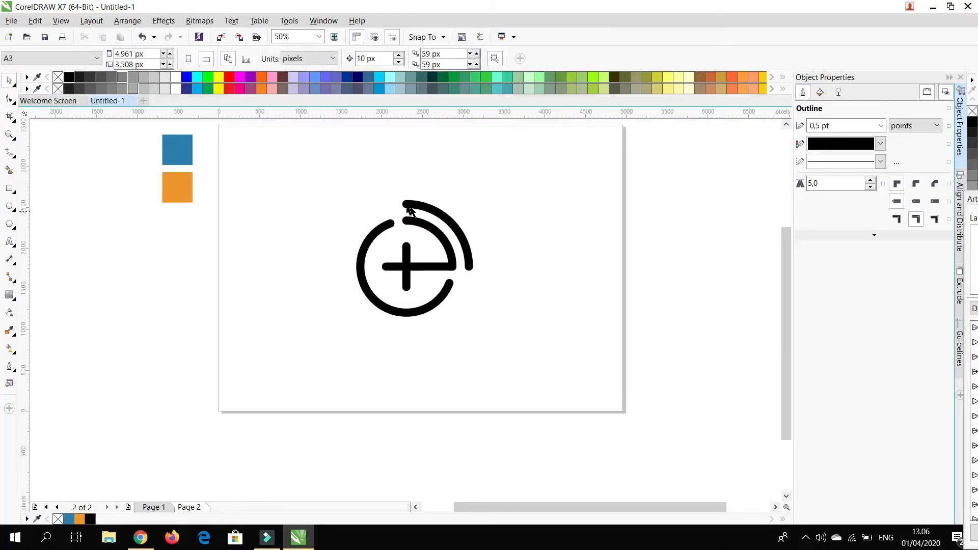
{"action": "left_click_drag", "start_coordinate": [301, 159], "coordinate": [530, 369]}
{"action": "left_click", "coordinate": [500, 60]}
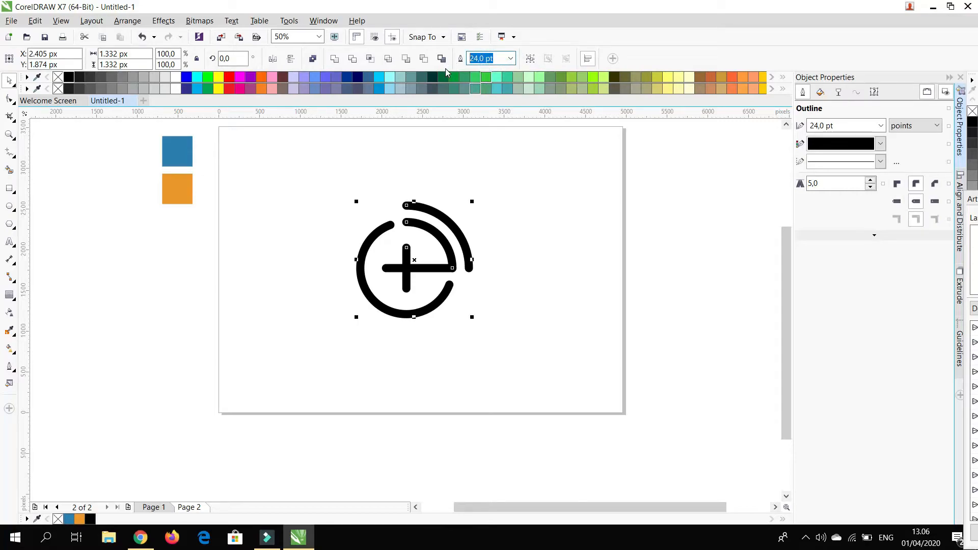
{"action": "type", "text": "26"}
{"action": "key", "text": "Return"}
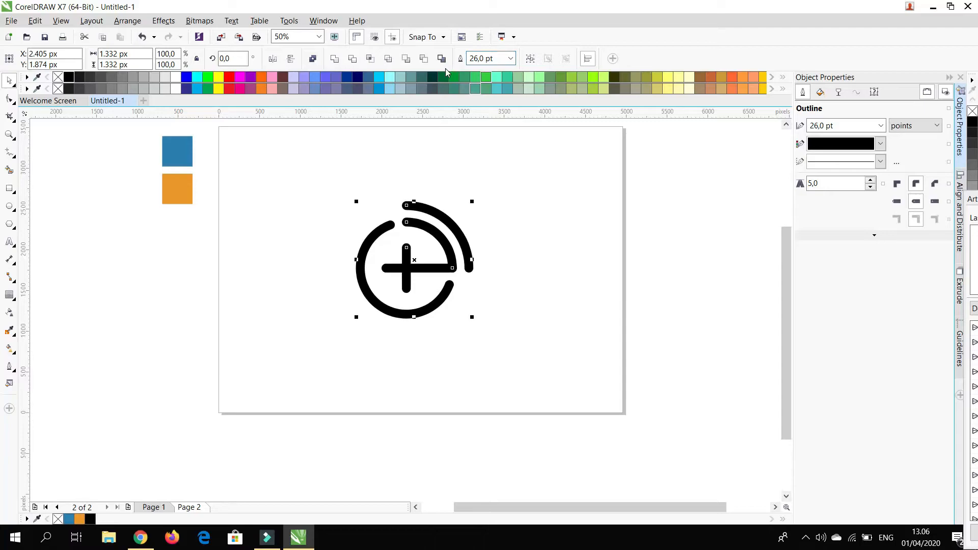
{"action": "left_click", "coordinate": [275, 225]}
{"action": "scroll", "coordinate": [421, 251], "scroll_direction": "up", "scroll_amount": 1}
{"action": "scroll", "coordinate": [383, 238], "scroll_direction": "down", "scroll_amount": 1}
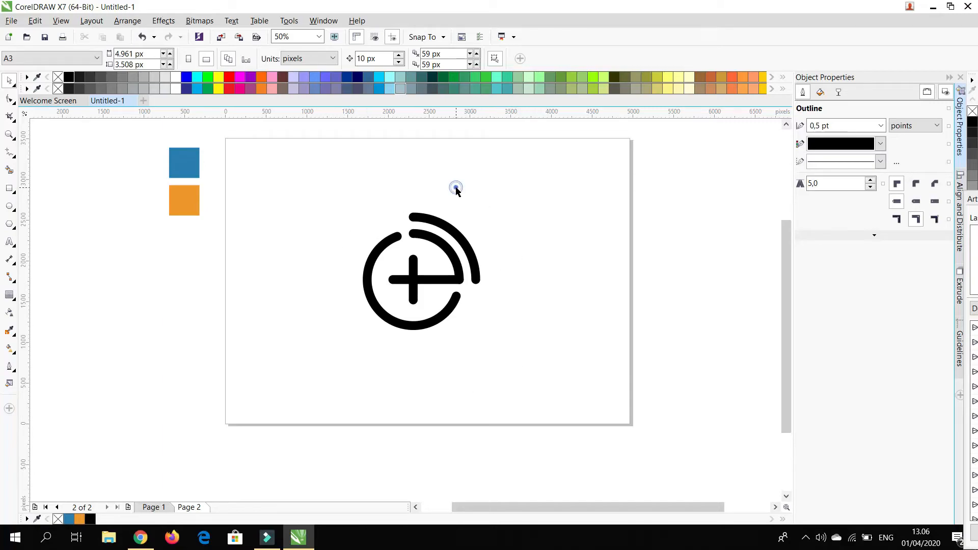
Step: Convert the outlines of all the logo's strokes to objects
{"action": "left_click_drag", "start_coordinate": [323, 188], "coordinate": [543, 422]}
{"action": "left_click", "coordinate": [127, 21]}
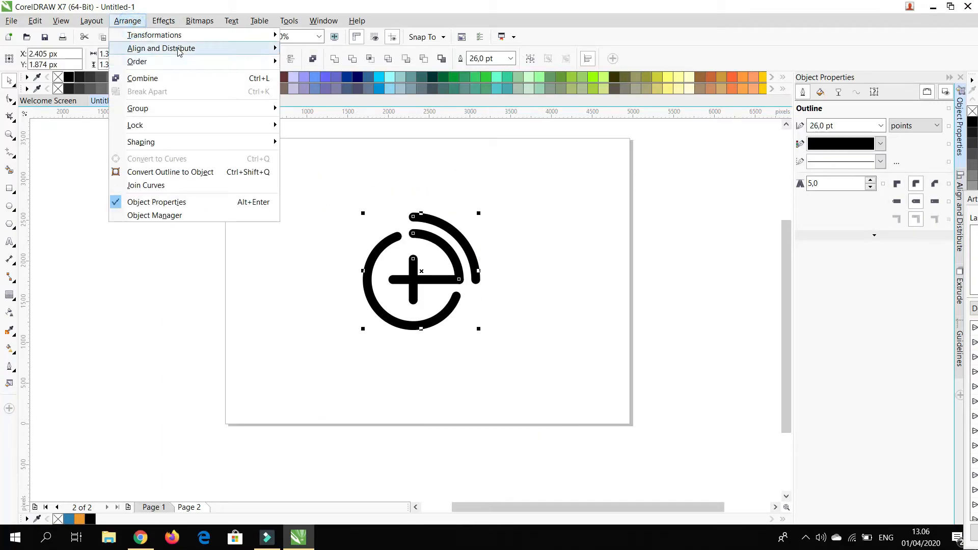
{"action": "left_click", "coordinate": [183, 176]}
{"action": "left_click", "coordinate": [358, 193]}
{"action": "left_click_drag", "start_coordinate": [414, 266], "coordinate": [373, 271]}
{"action": "key", "text": "ctrl+z"}
{"action": "left_click", "coordinate": [367, 164]}
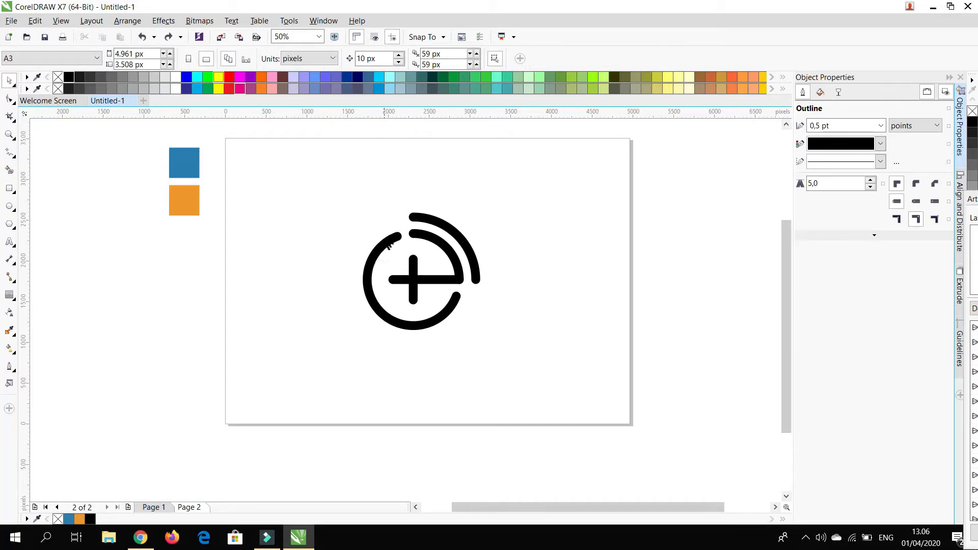
Step: Break the inner ring apart so its quarter arc and large arc are separate objects
{"action": "left_click", "coordinate": [431, 221]}
{"action": "left_click", "coordinate": [438, 192]}
{"action": "left_click", "coordinate": [394, 246]}
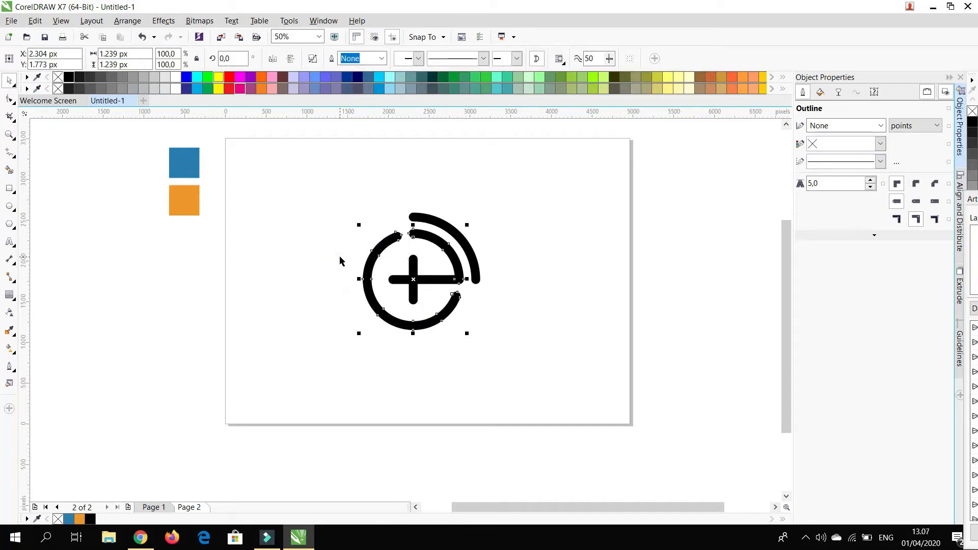
{"action": "left_click", "coordinate": [309, 61]}
{"action": "left_click", "coordinate": [460, 142]}
{"action": "left_click_drag", "start_coordinate": [396, 237], "coordinate": [334, 244]}
{"action": "key", "text": "ctrl+z"}
{"action": "left_click", "coordinate": [390, 246]}
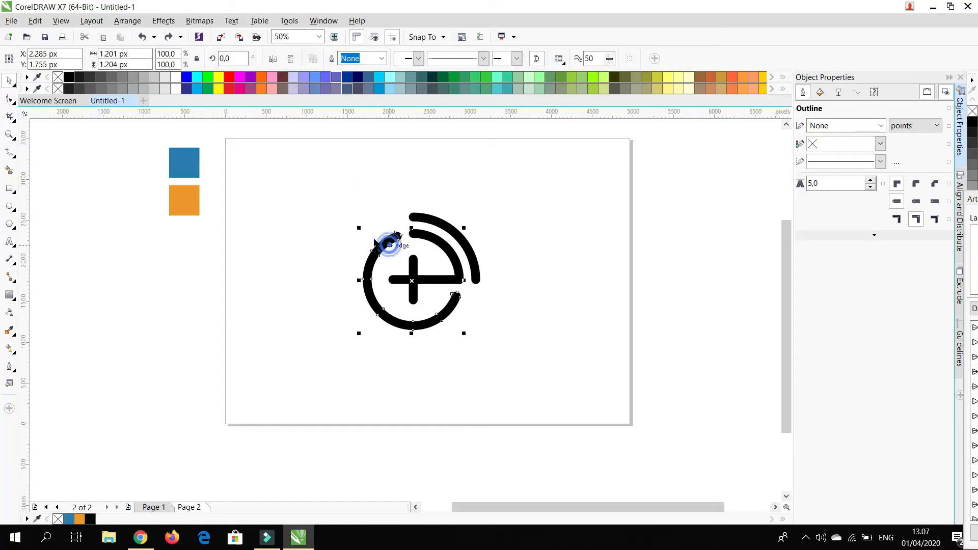
Step: Copy the blue square's hex colour code from its fill settings
{"action": "left_click", "coordinate": [193, 167]}
{"action": "right_click", "coordinate": [192, 163]}
{"action": "left_click", "coordinate": [248, 147]}
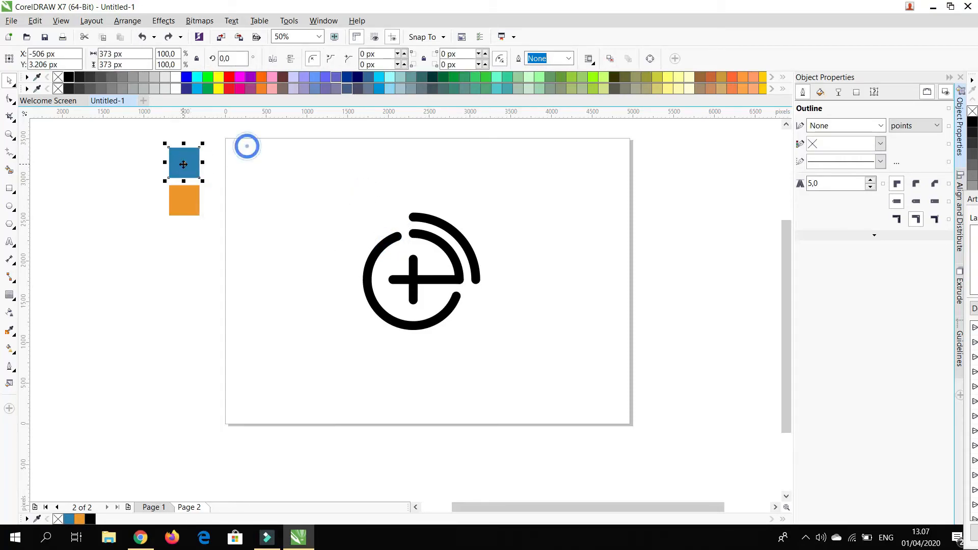
{"action": "double_click", "coordinate": [10, 383]}
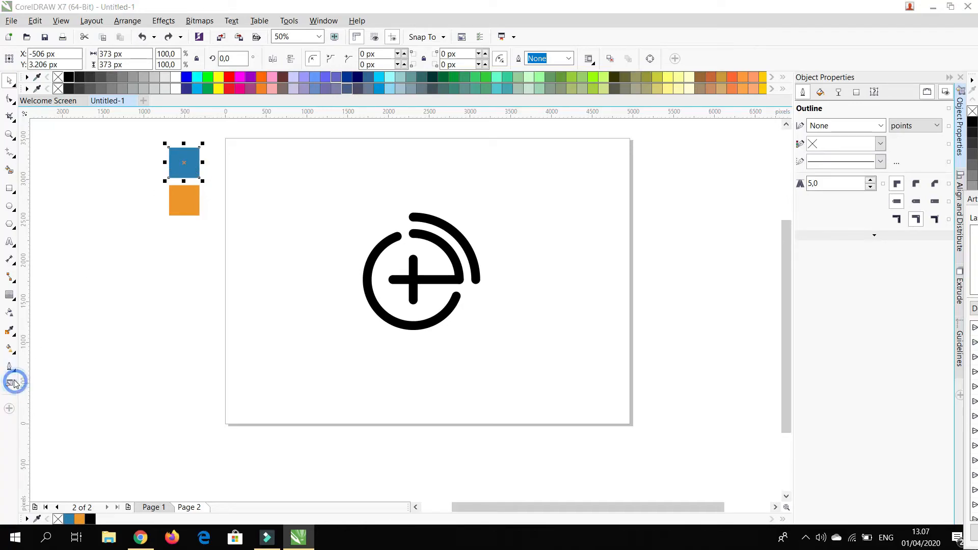
{"action": "left_click", "coordinate": [794, 305]}
{"action": "left_click_drag", "start_coordinate": [793, 305], "coordinate": [841, 306]}
{"action": "key", "text": "ctrl+c"}
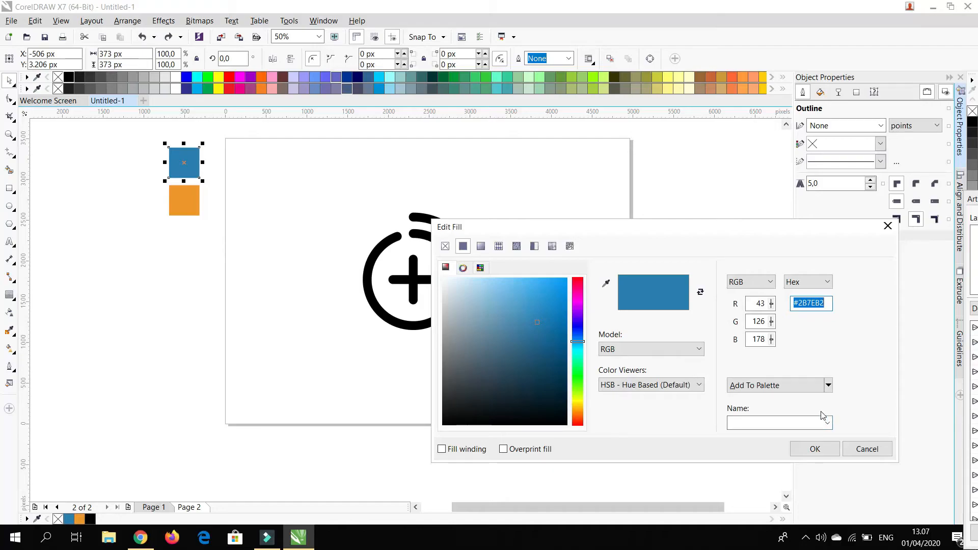
{"action": "left_click", "coordinate": [868, 449]}
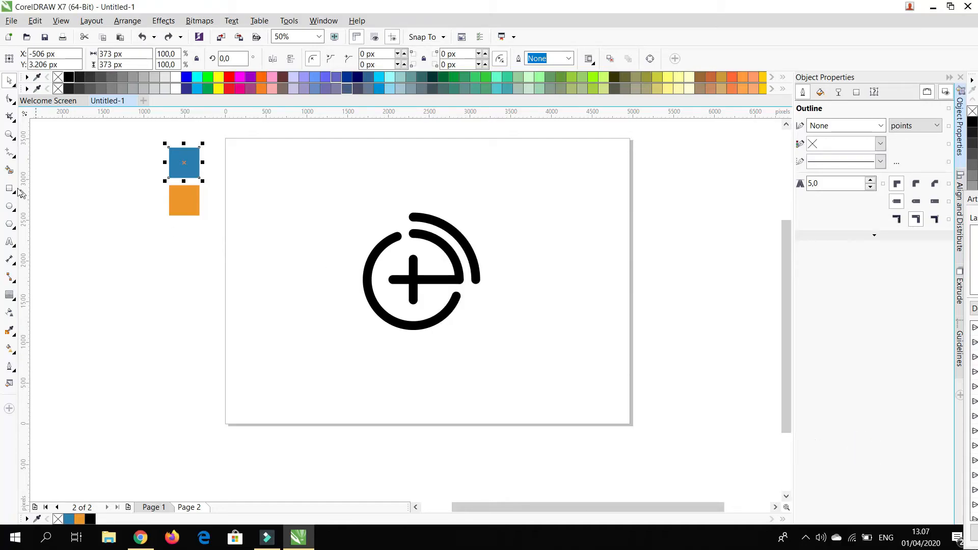
Step: Add the copied hex code #2B7EB2 as text beside the blue square, enlarging it to about 56 pt
{"action": "left_click", "coordinate": [9, 242]}
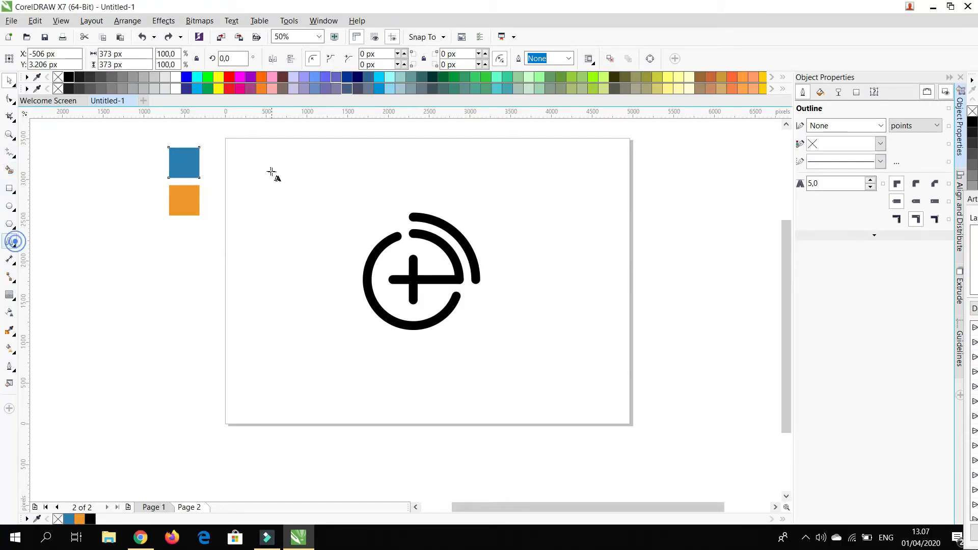
{"action": "left_click", "coordinate": [213, 165]}
{"action": "key", "text": "ctrl+v"}
{"action": "key", "text": "Escape"}
{"action": "left_click_drag", "start_coordinate": [251, 156], "coordinate": [294, 146]}
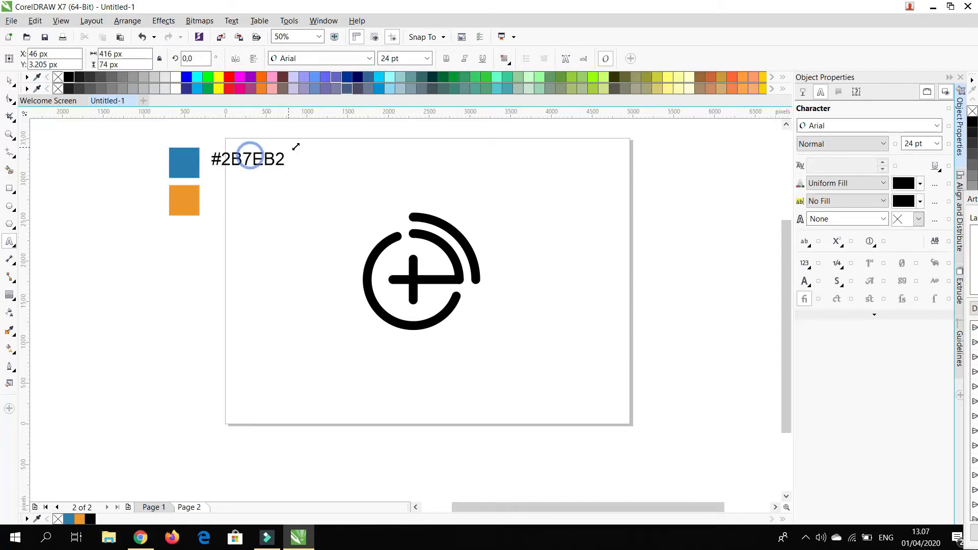
{"action": "left_click", "coordinate": [9, 80]}
{"action": "mouse_move", "coordinate": [250, 159]}
{"action": "left_mouse_down"}
{"action": "mouse_move", "coordinate": [116, 162]}
{"action": "mouse_move", "coordinate": [247, 165]}
{"action": "left_mouse_up"}
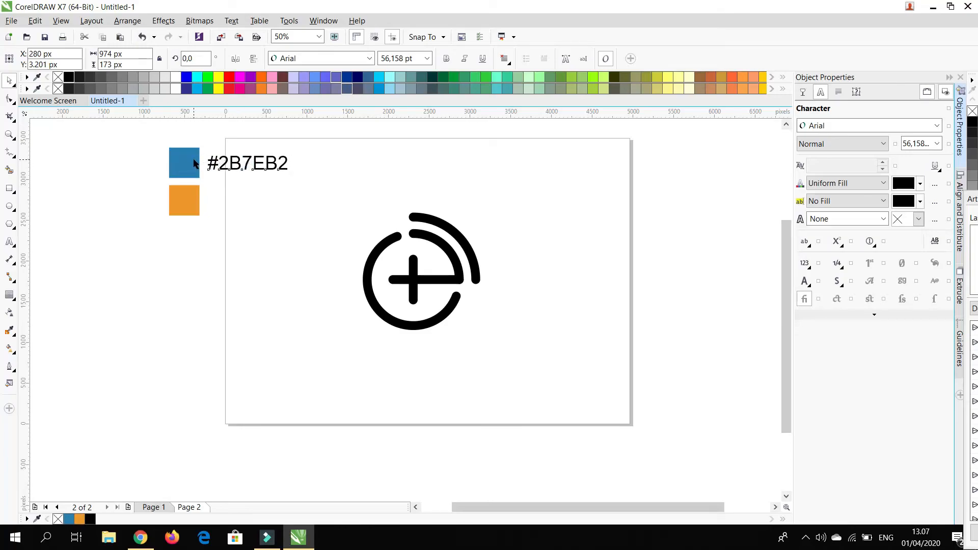
Step: Move the colour squares and hex label off the page, and duplicate the label beside the orange square for editing
{"action": "left_click_drag", "start_coordinate": [126, 128], "coordinate": [327, 184]}
{"action": "left_click_drag", "start_coordinate": [185, 162], "coordinate": [160, 197]}
{"action": "key", "text": "ctrl+z"}
{"action": "left_click", "coordinate": [170, 234]}
{"action": "right_click", "coordinate": [160, 197]}
{"action": "left_click", "coordinate": [175, 233]}
{"action": "left_click", "coordinate": [186, 197]}
{"action": "left_click", "coordinate": [187, 205]}
{"action": "double_click", "coordinate": [188, 197]}
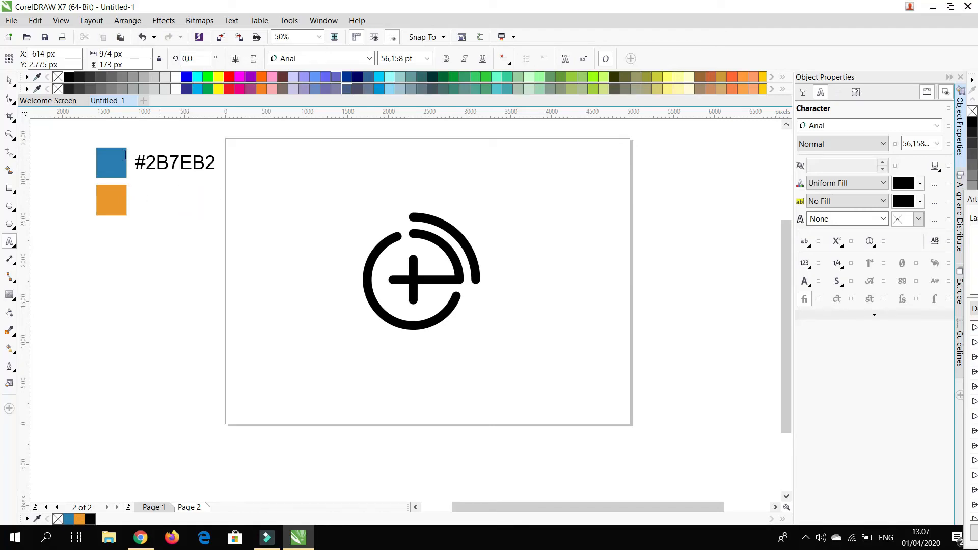
Step: Look up the orange square's hex colour code in its fill settings
{"action": "left_click", "coordinate": [12, 83]}
{"action": "left_click", "coordinate": [106, 200]}
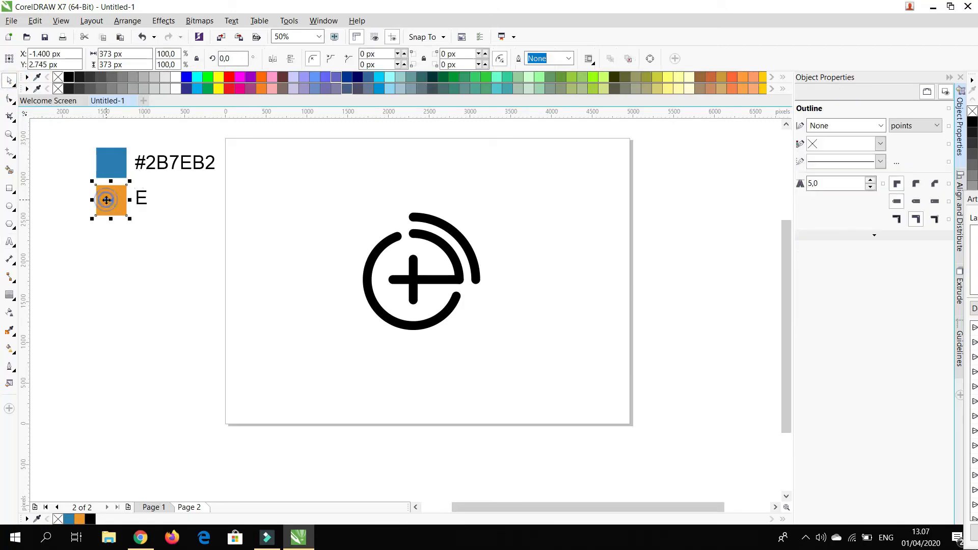
{"action": "left_click", "coordinate": [14, 382]}
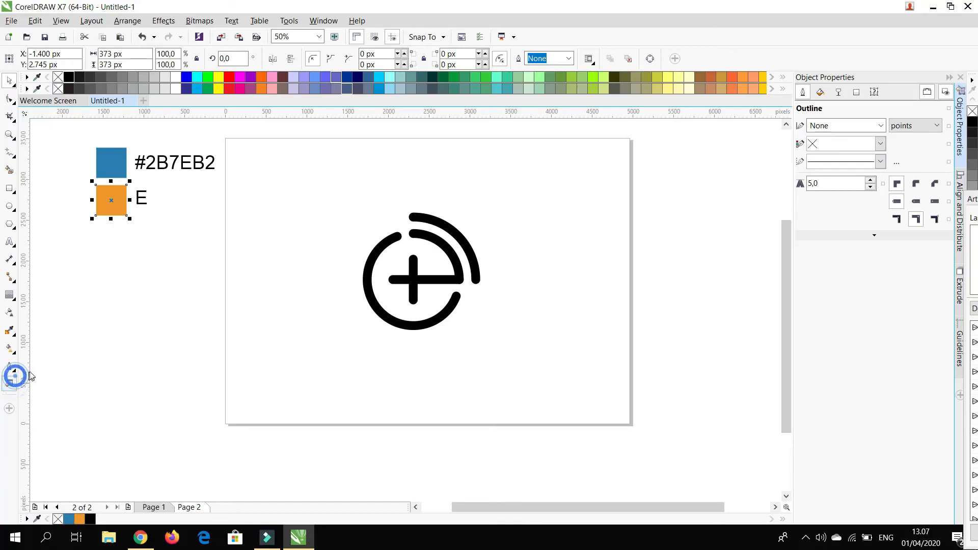
{"action": "left_click_drag", "start_coordinate": [795, 310], "coordinate": [772, 324]}
{"action": "left_click", "coordinate": [867, 449]}
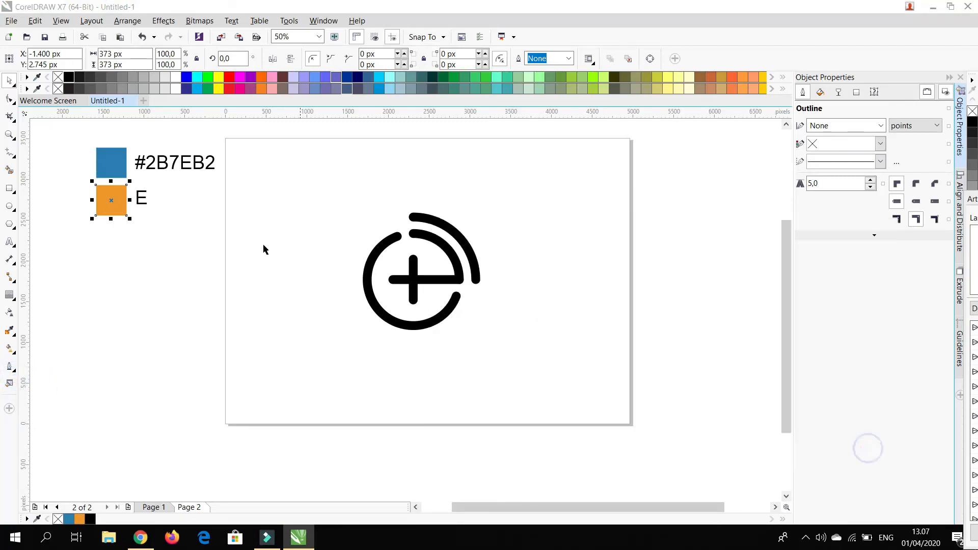
Step: Change the text beside the orange square to #Ed9624
{"action": "left_click", "coordinate": [142, 199]}
{"action": "double_click", "coordinate": [143, 198]}
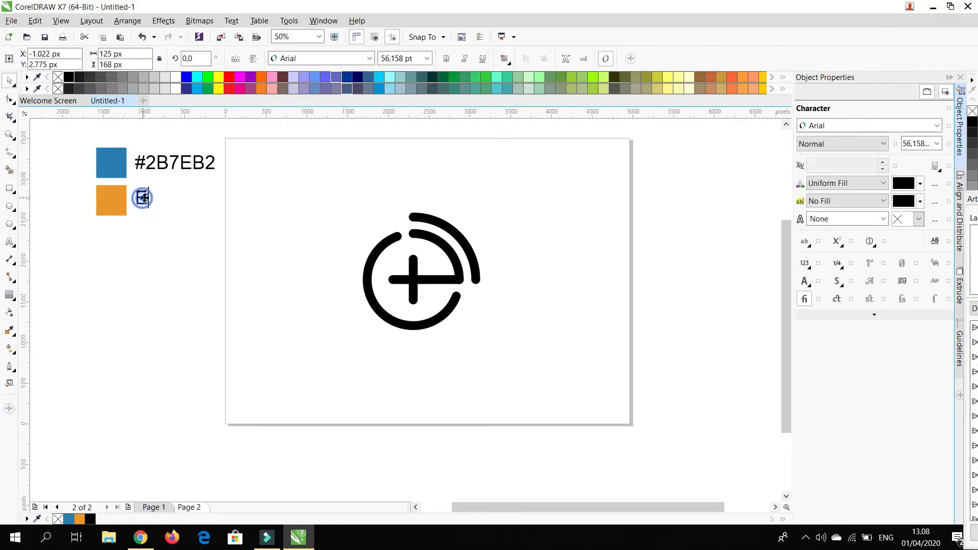
{"action": "type", "text": "#Ed9624"}
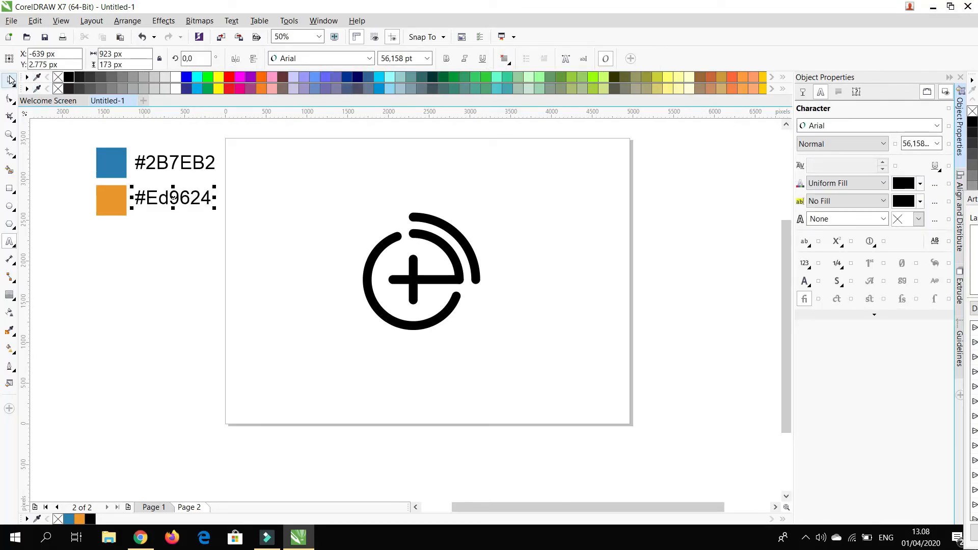
{"action": "left_click", "coordinate": [10, 80]}
{"action": "left_click", "coordinate": [279, 199]}
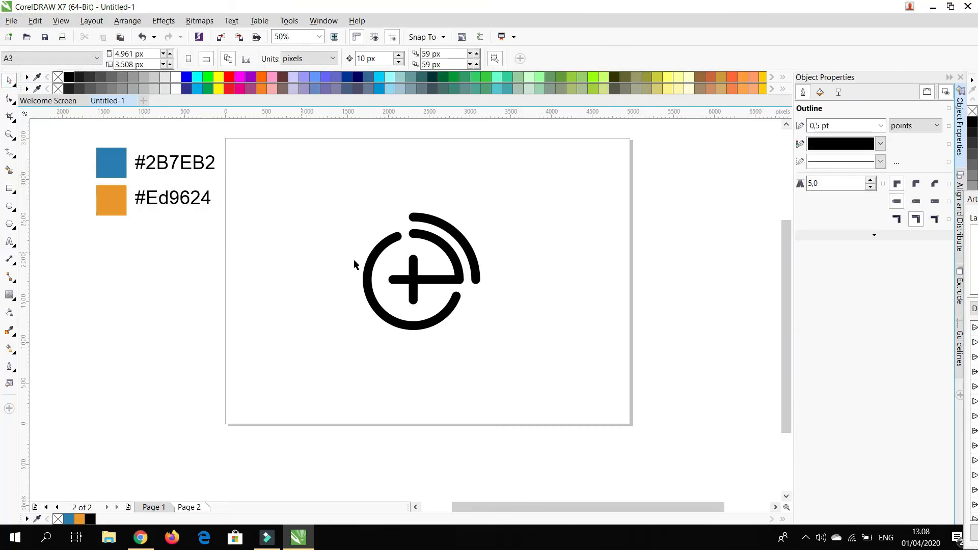
Step: Fill the logo's large open ring arc with the blue swatch colour
{"action": "left_click", "coordinate": [373, 269]}
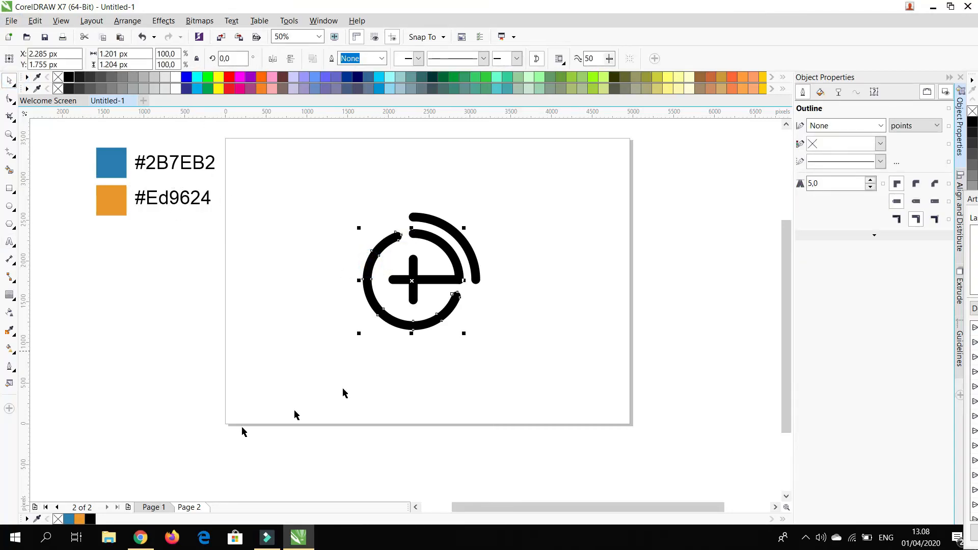
{"action": "left_click", "coordinate": [69, 519]}
{"action": "left_click", "coordinate": [196, 403]}
Step: Group the plus sign with the inner and outer quarter arcs and fill the group with the orange swatch colour
{"action": "left_click", "coordinate": [412, 262]}
{"action": "left_click", "coordinate": [432, 281], "text": "shift"}
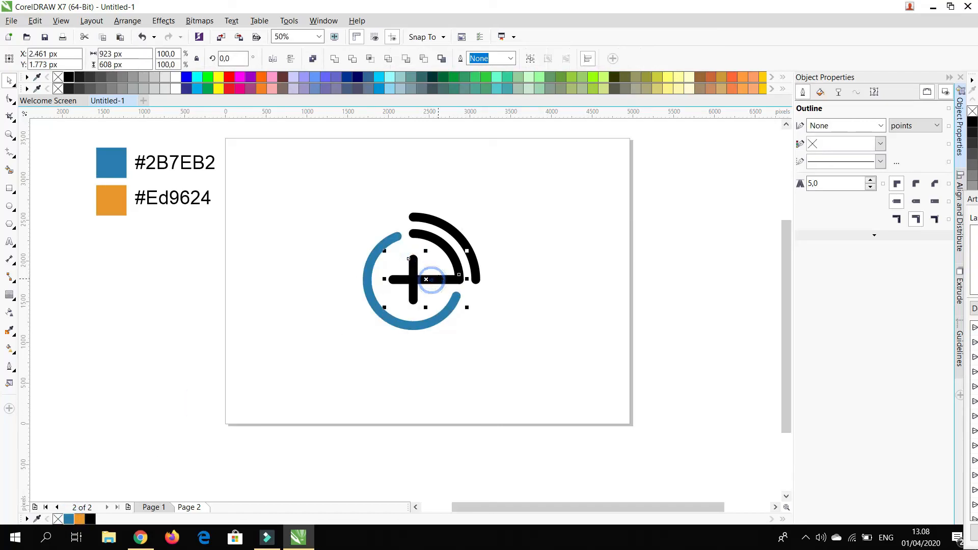
{"action": "left_click", "coordinate": [434, 238], "text": "shift"}
{"action": "left_click", "coordinate": [441, 223], "text": "shift"}
{"action": "left_click_drag", "start_coordinate": [434, 245], "coordinate": [564, 249]}
{"action": "key", "text": "ctrl+z"}
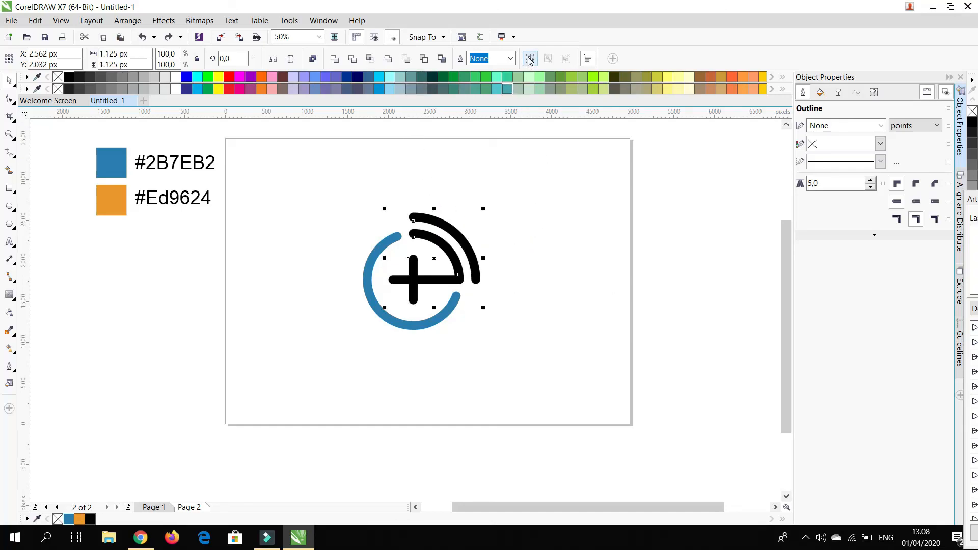
{"action": "left_click", "coordinate": [530, 60]}
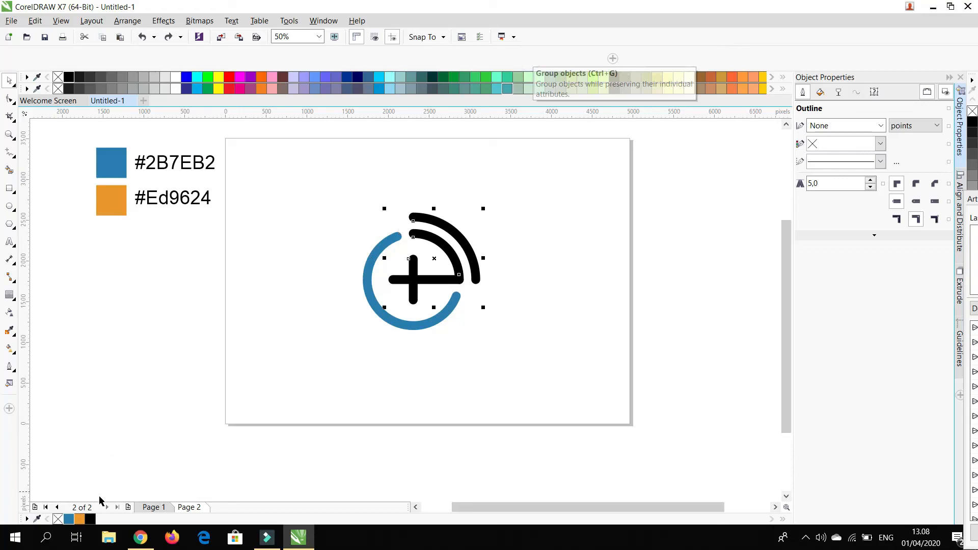
{"action": "left_click", "coordinate": [80, 520]}
{"action": "left_click", "coordinate": [277, 372]}
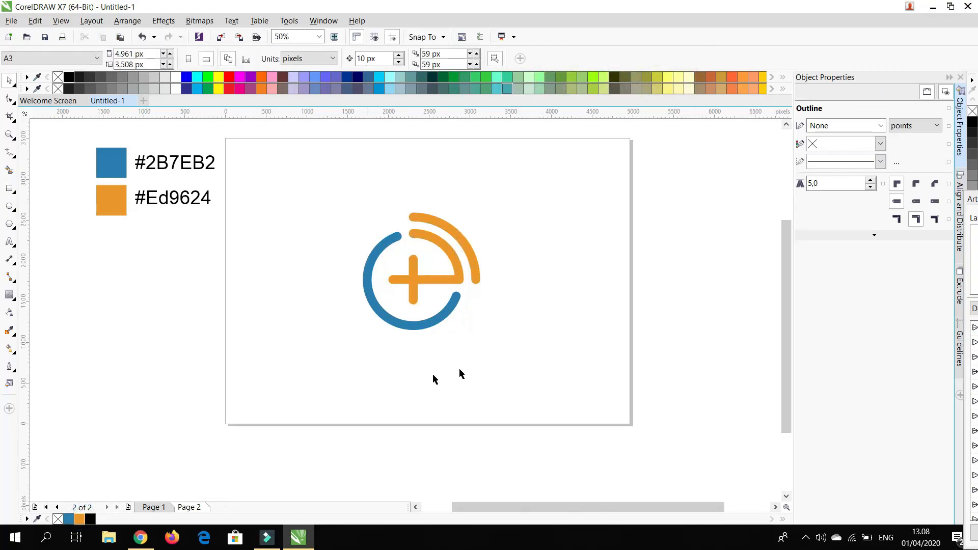
Step: Zoom in on the coloured logo and collapse the object properties to enlarge the drawing area
{"action": "left_click", "coordinate": [448, 314]}
{"action": "key", "text": "z"}
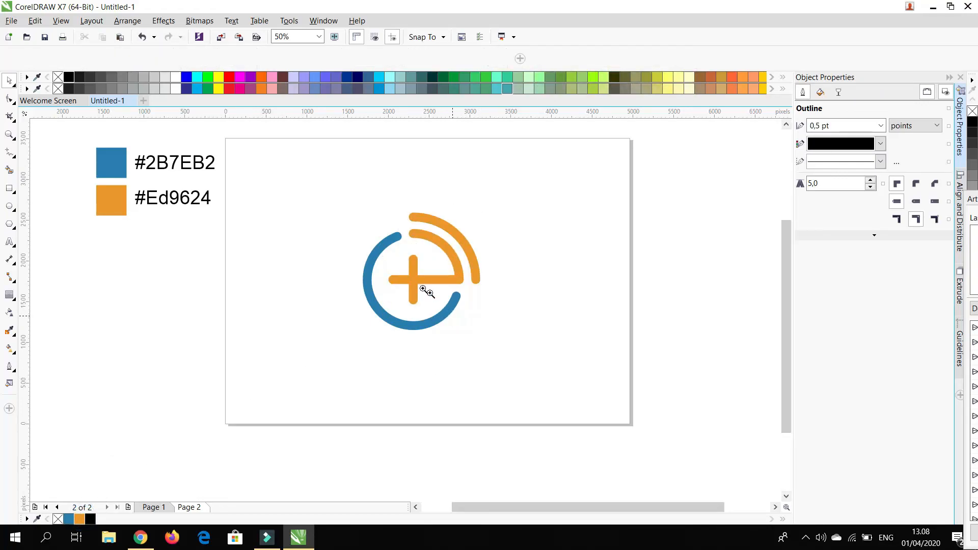
{"action": "left_click_drag", "start_coordinate": [331, 186], "coordinate": [515, 356]}
{"action": "key", "text": "space"}
{"action": "left_click", "coordinate": [949, 77]}
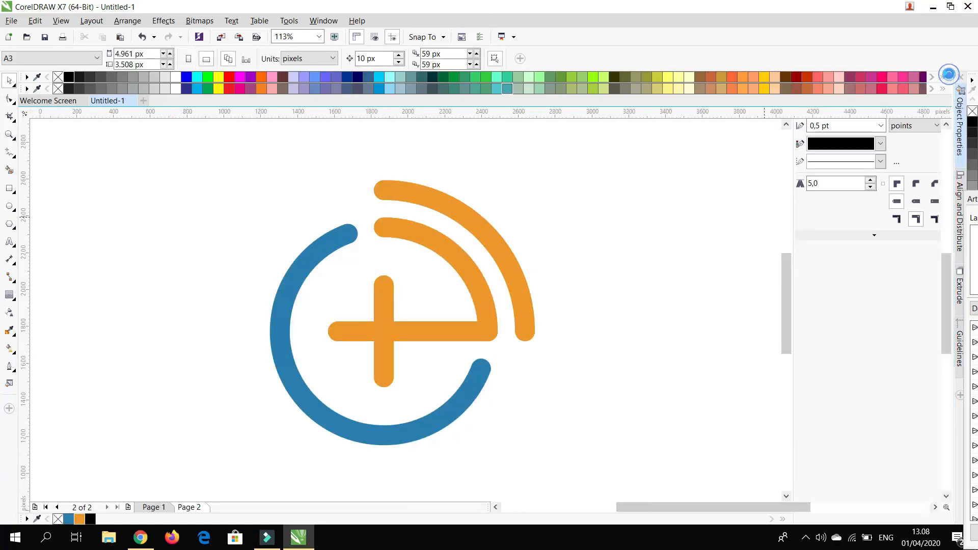